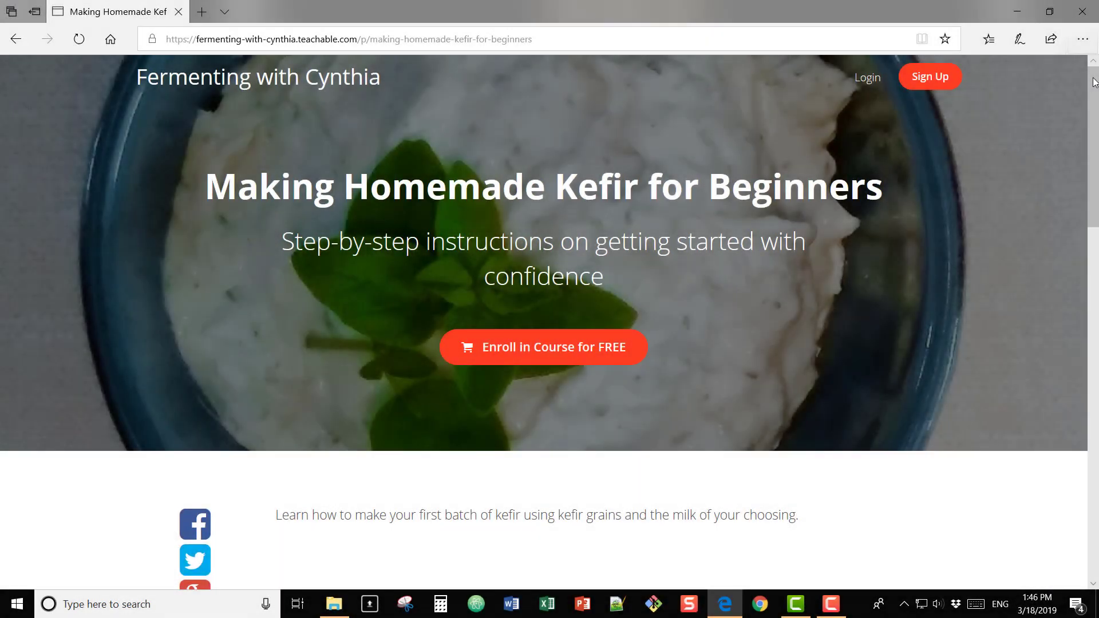
# Step: Sign in to the Teachable school with the saved login credentials
pyautogui.moveTo(1093, 82); pyautogui.dragTo(1052, 446)
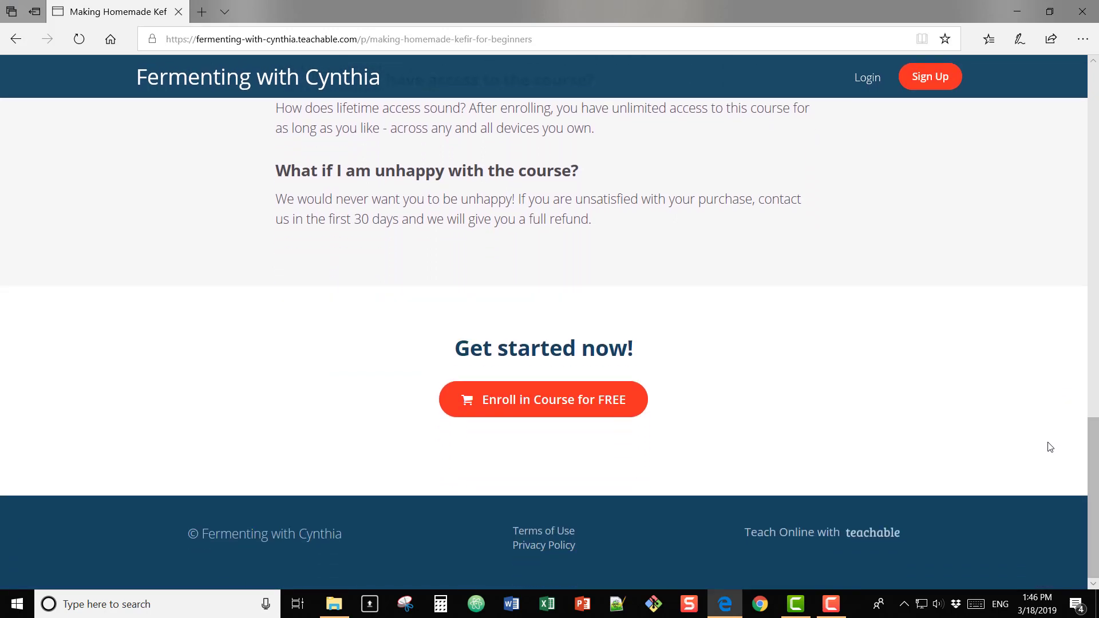
pyautogui.click(864, 80)
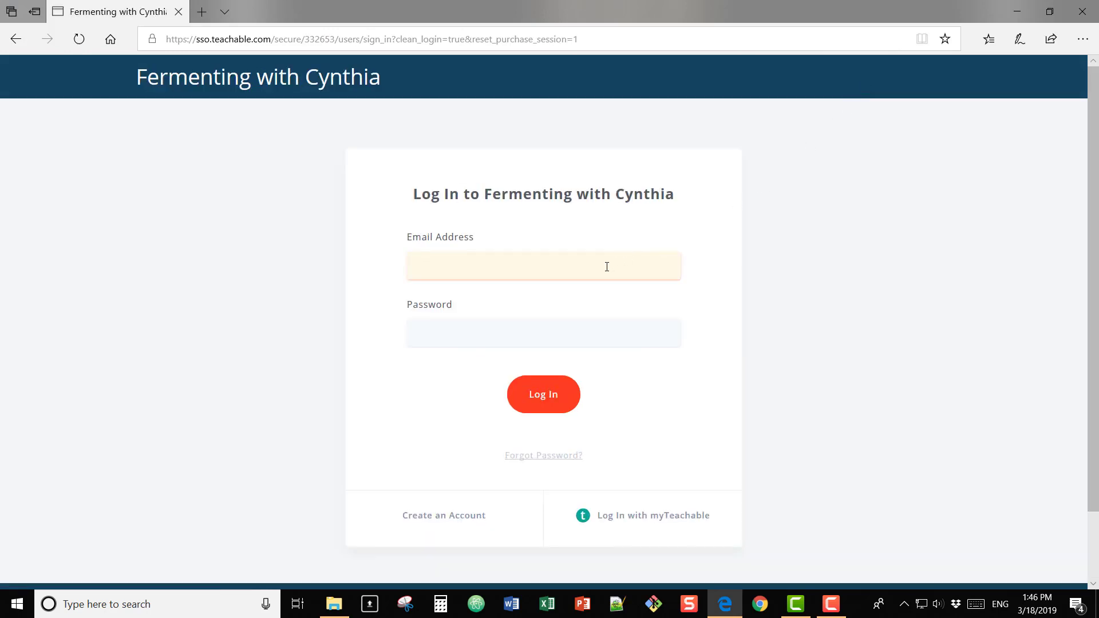
pyautogui.write('f')
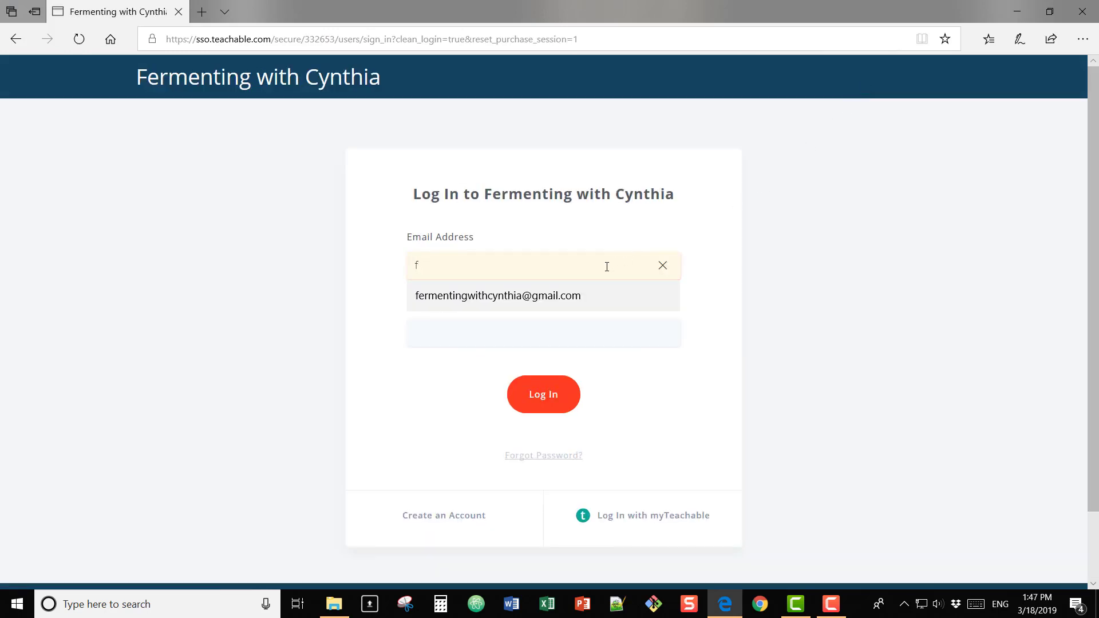
pyautogui.click(555, 294)
pyautogui.click(555, 394)
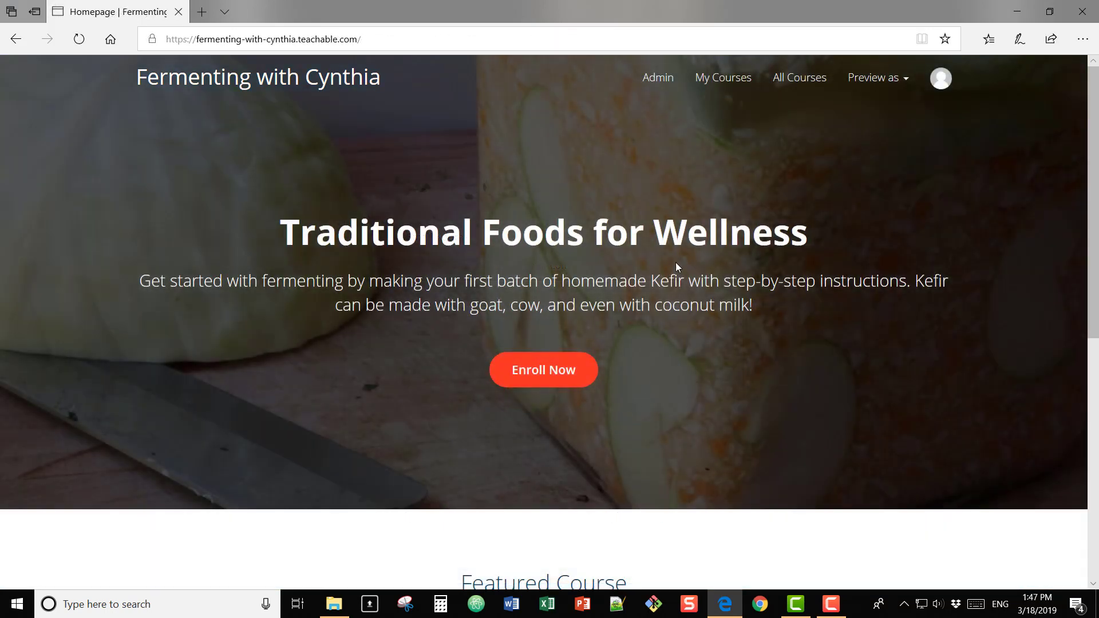
# Step: In Admin, open the kefir course and go to its Curriculum page
pyautogui.click(659, 85)
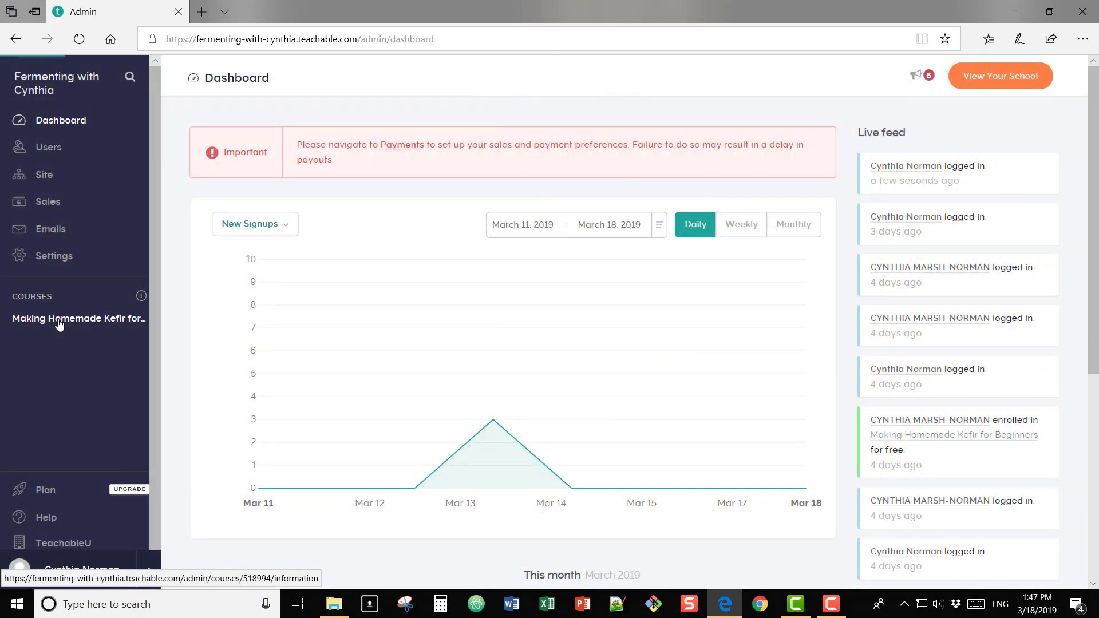
pyautogui.click(59, 319)
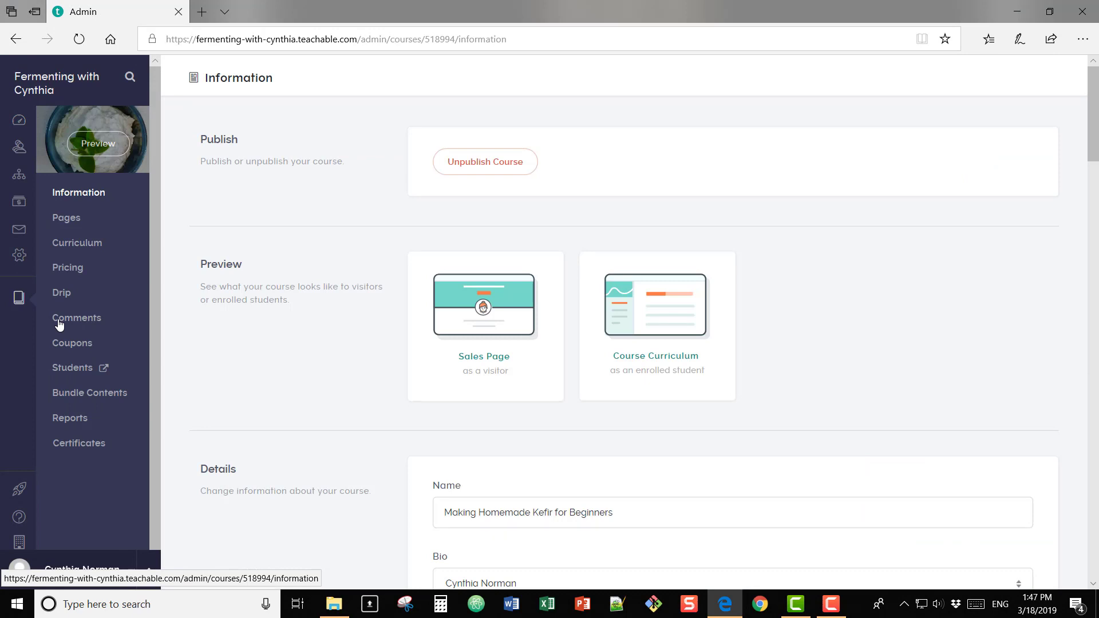
pyautogui.scroll(-2, 250, 321)
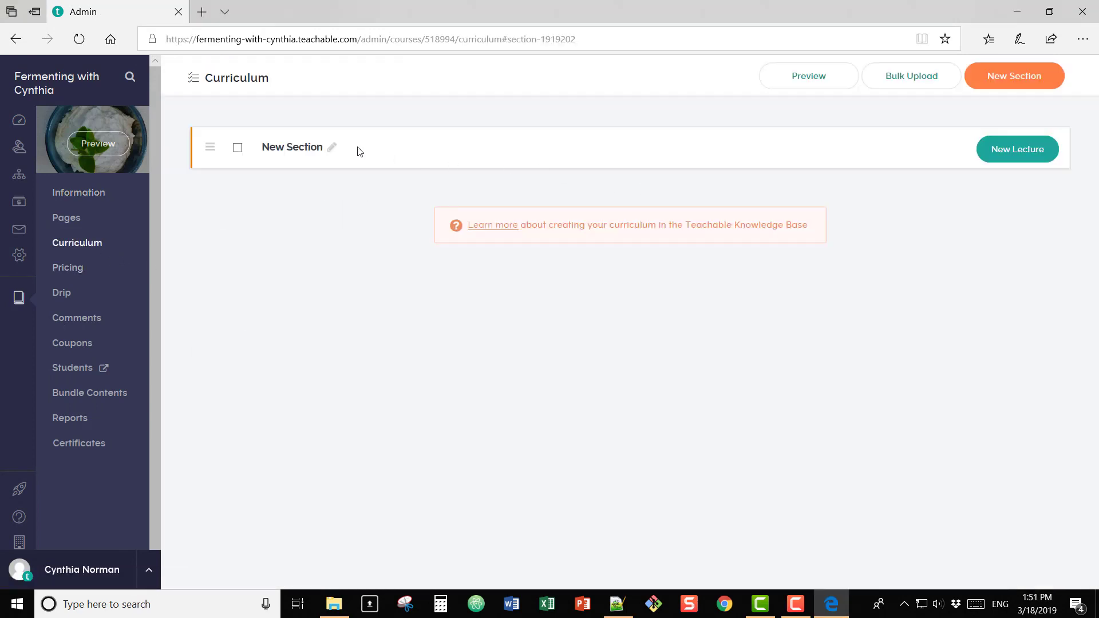
# Step: Rename 'New Section' to 'Getting Started' and add a new lecture to it
pyautogui.click(334, 148)
pyautogui.moveTo(339, 148); pyautogui.dragTo(275, 155)
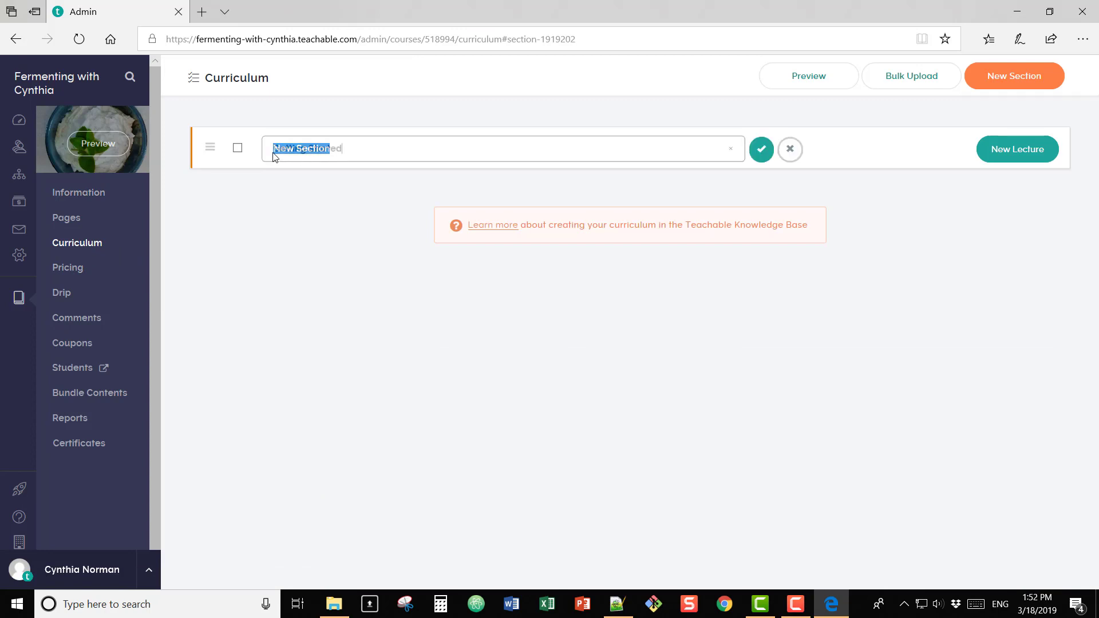
pyautogui.write('Getting Started')
pyautogui.click(762, 152)
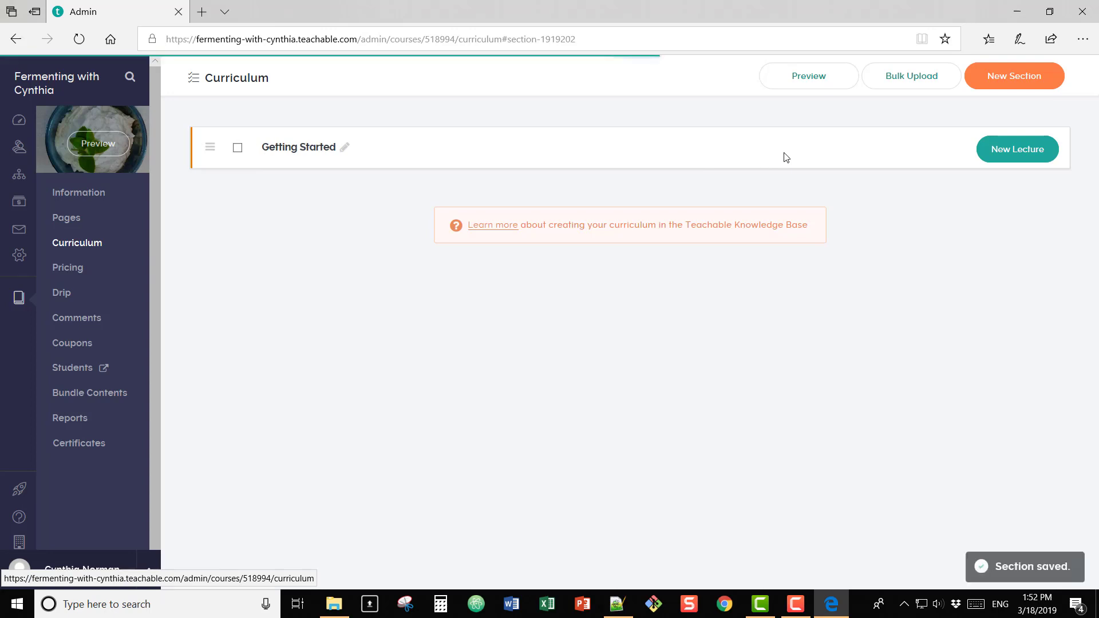
pyautogui.click(1011, 159)
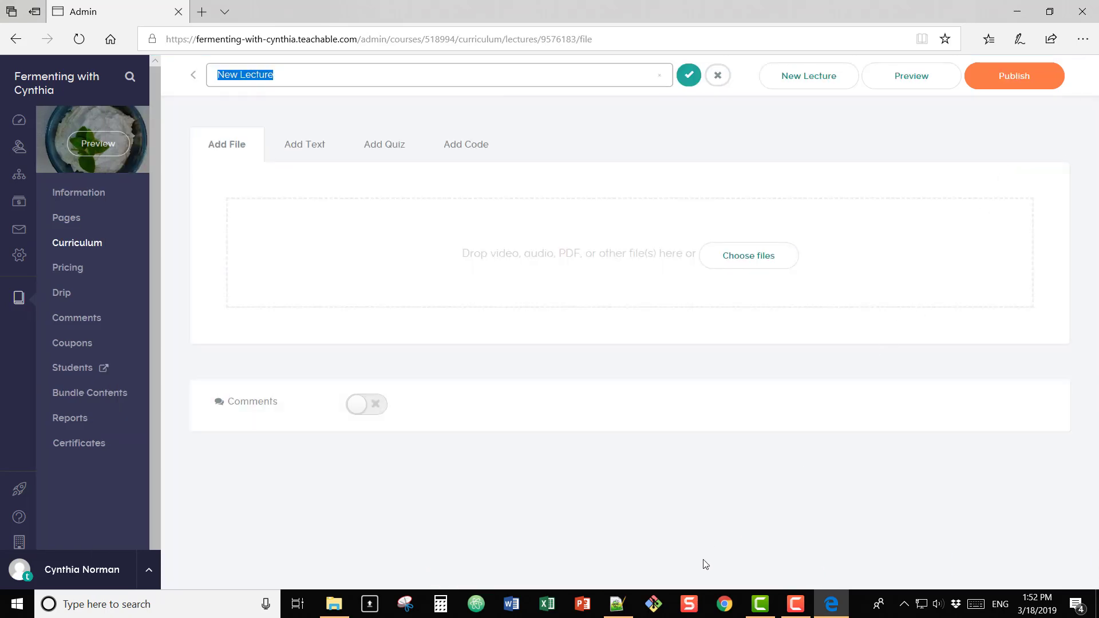
# Step: Paste the seven equipment lines from the notes file into a lecture text block as a bulleted list
pyautogui.click(617, 604)
pyautogui.rightClick(50, 147)
pyautogui.click(77, 167)
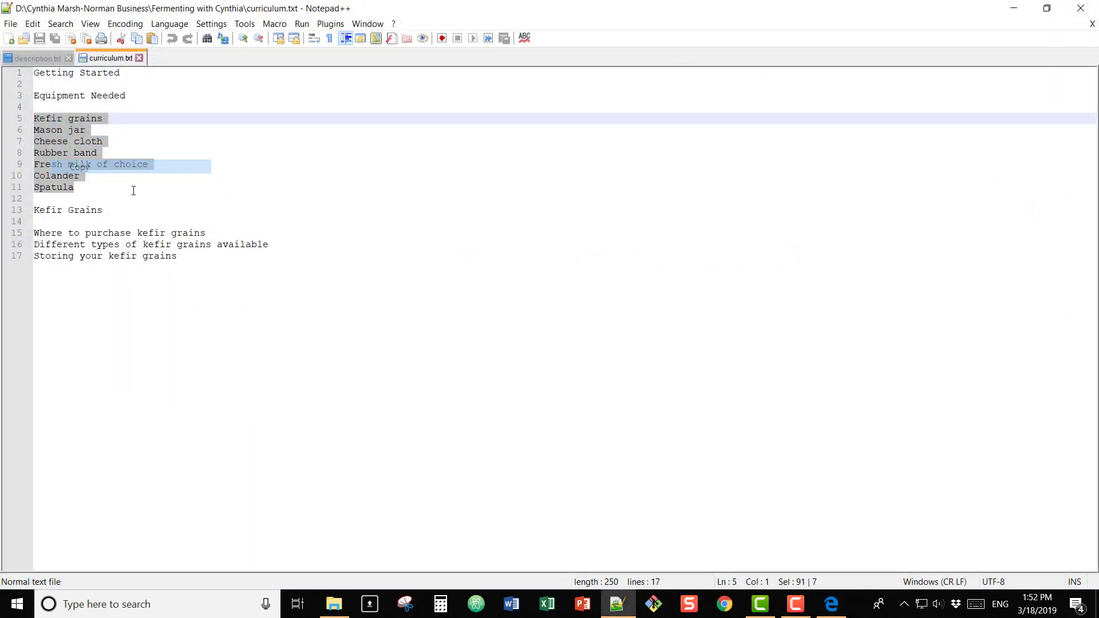
pyautogui.click(842, 610)
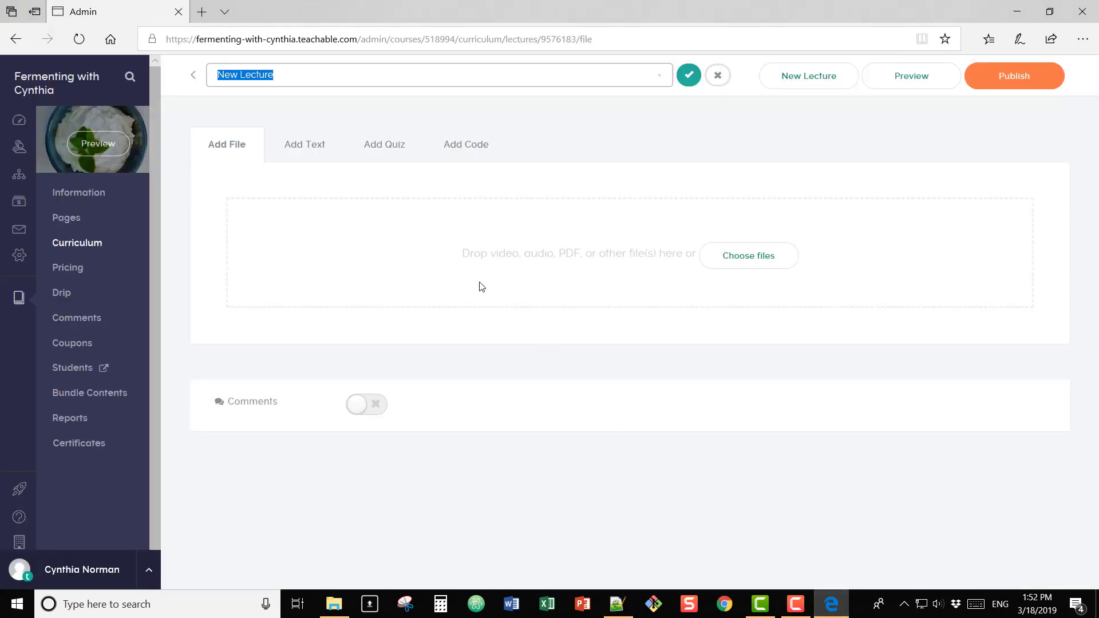
pyautogui.click(308, 144)
pyautogui.rightClick(395, 286)
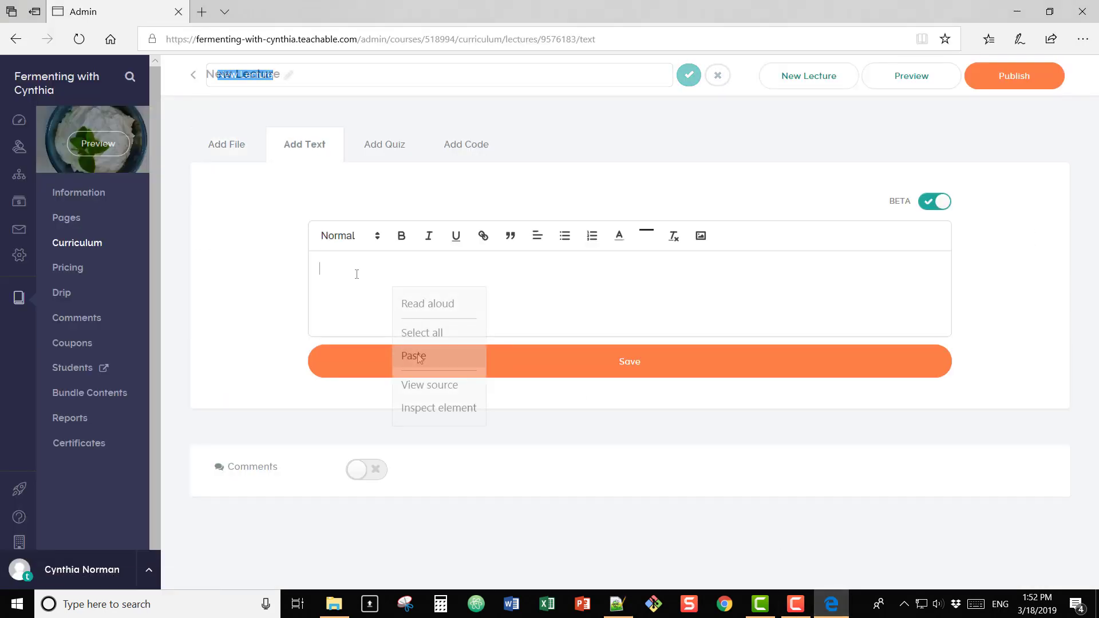
pyautogui.click(418, 355)
pyautogui.moveTo(364, 412); pyautogui.dragTo(302, 274)
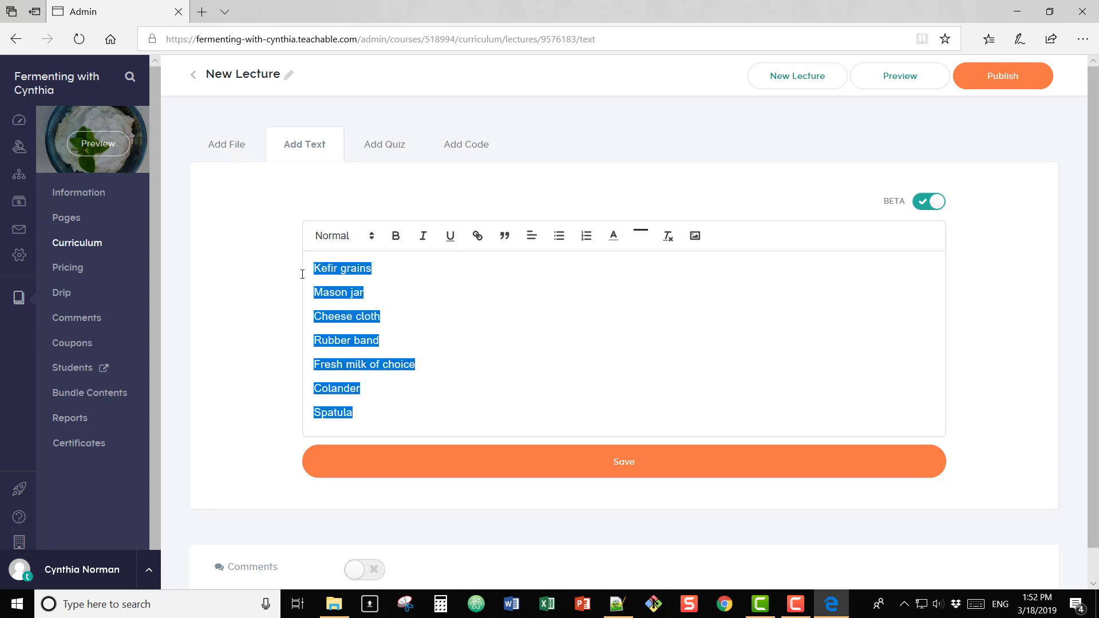
pyautogui.click(559, 236)
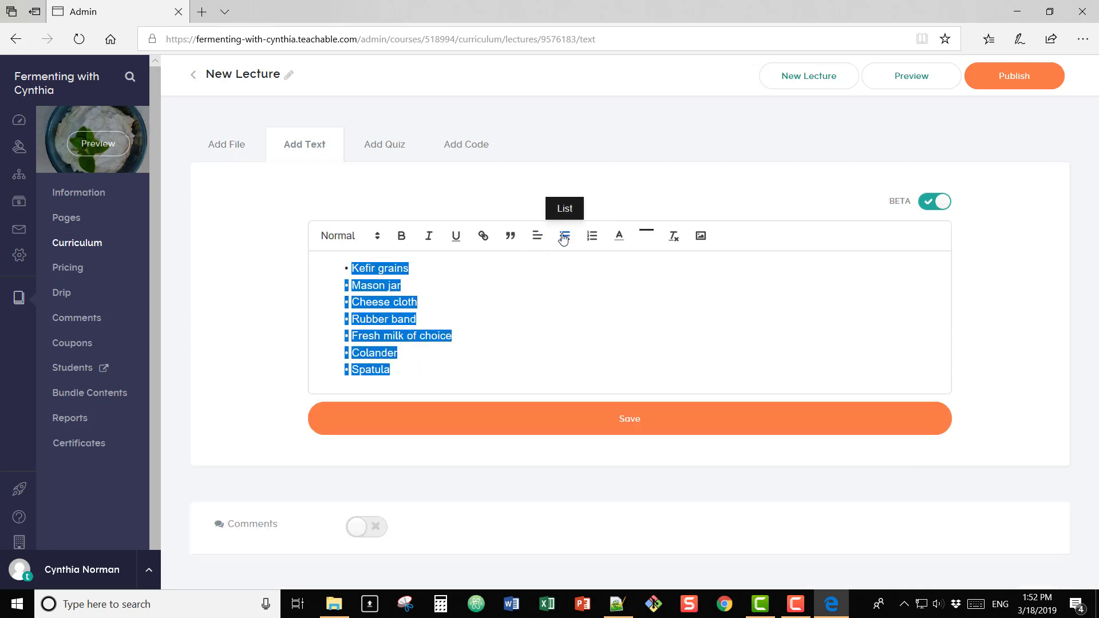
pyautogui.click(609, 346)
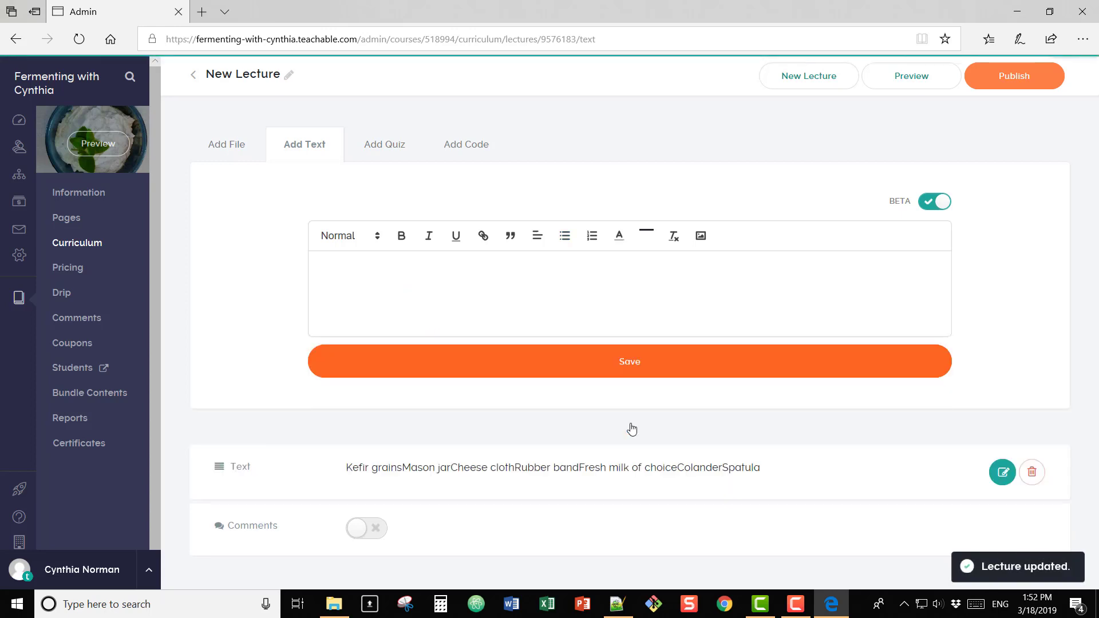
# Step: Rename the lecture from 'New Lecture' to 'Equipment Needed'
pyautogui.click(288, 74)
pyautogui.moveTo(280, 75); pyautogui.dragTo(206, 74)
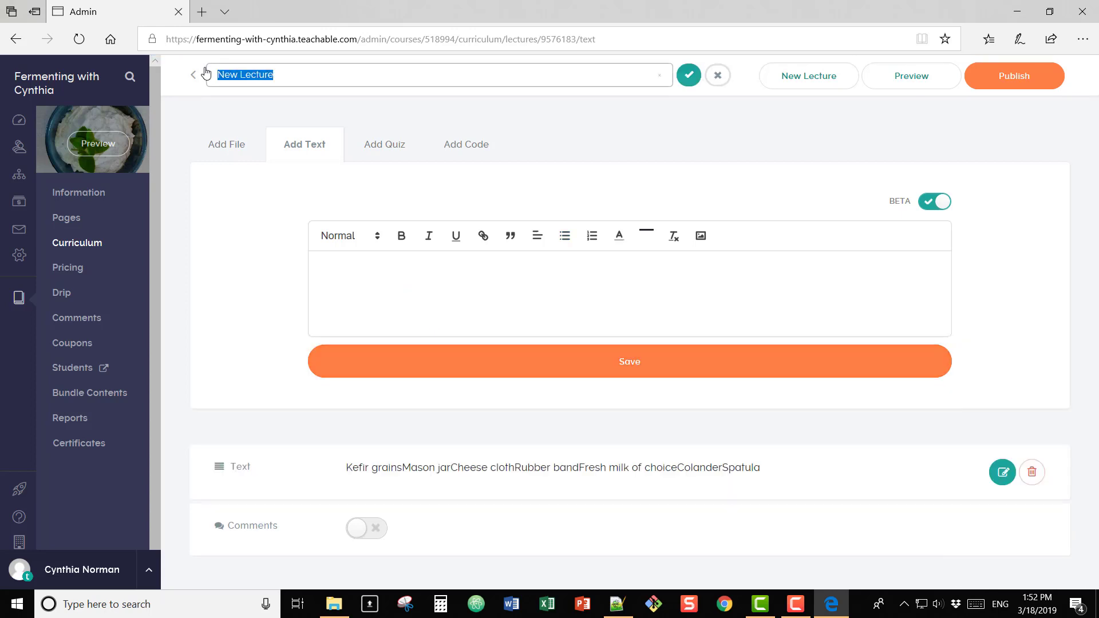
pyautogui.write('Equipment Needed')
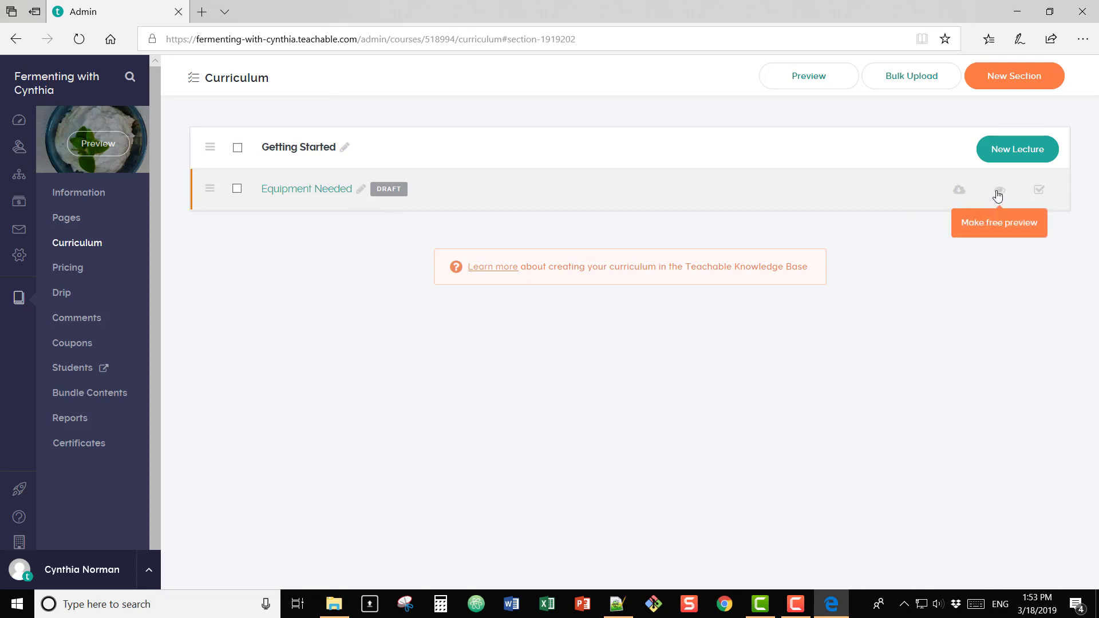
# Step: Publish Equipment Needed, view it as an enrolled student, then return to admin
pyautogui.click(1041, 193)
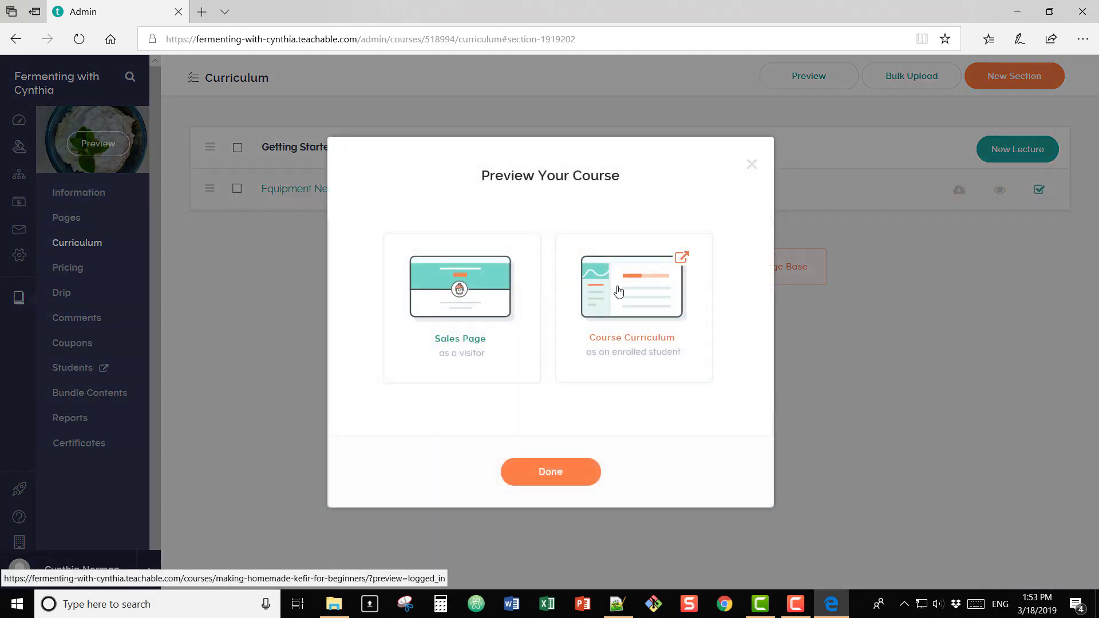
pyautogui.click(618, 291)
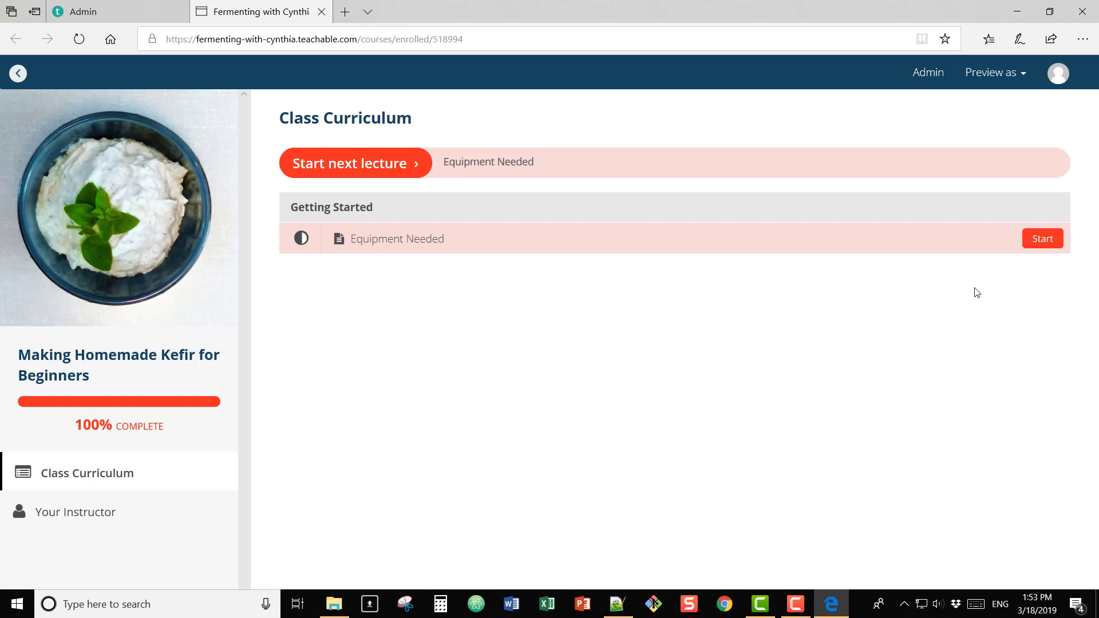
pyautogui.click(1036, 244)
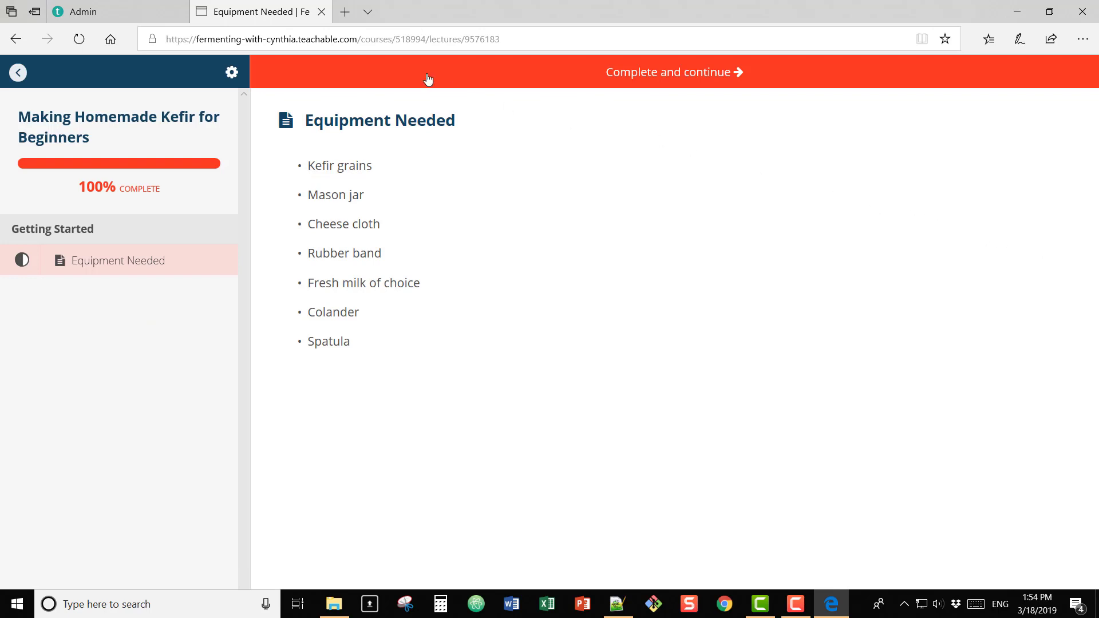
pyautogui.click(143, 13)
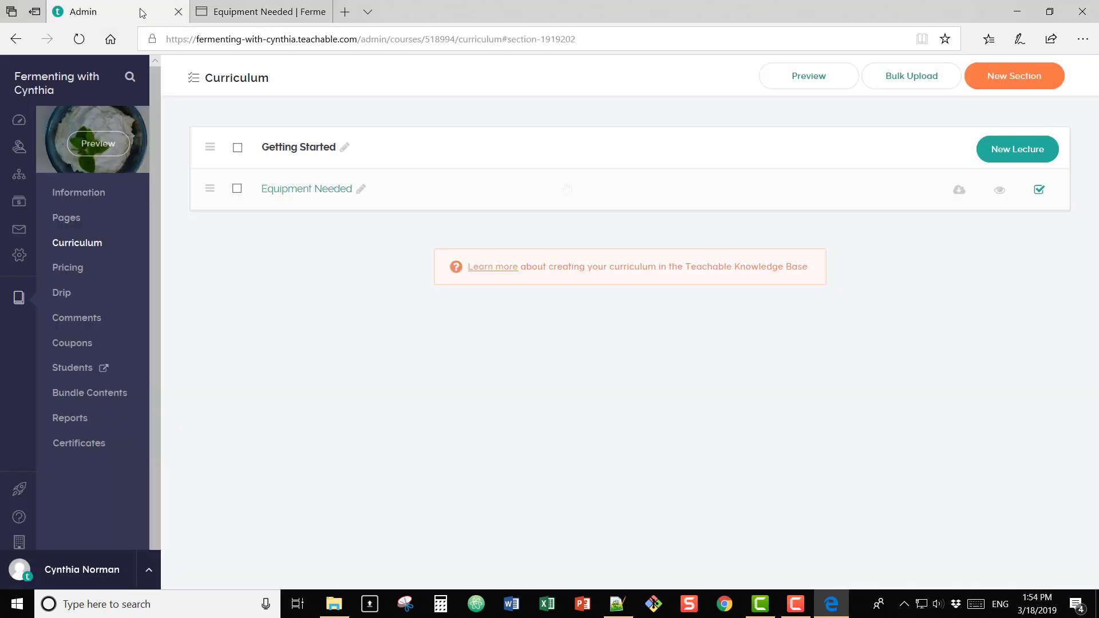
# Step: Make Equipment Needed a free preview and open it from the visitor sales page's Class Curriculum
pyautogui.click(1002, 193)
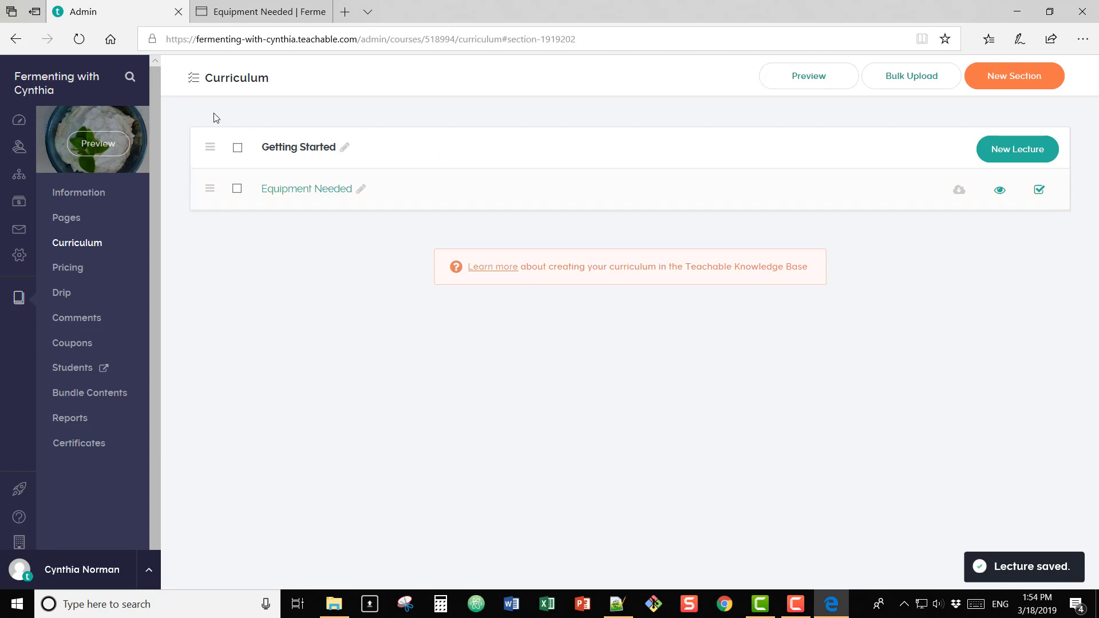
pyautogui.click(88, 142)
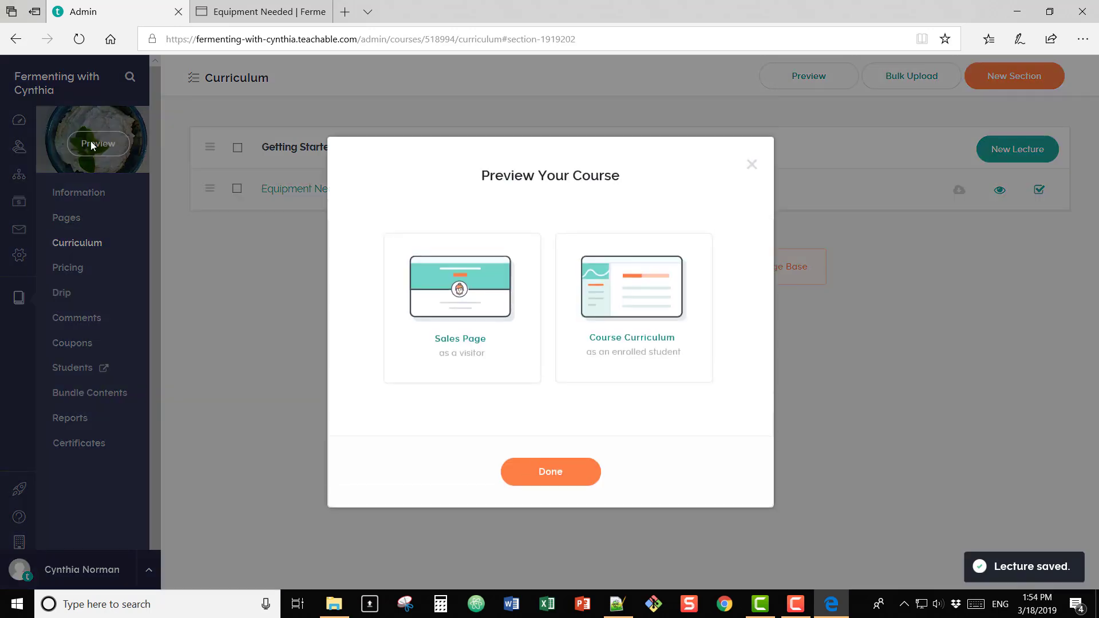
pyautogui.click(448, 276)
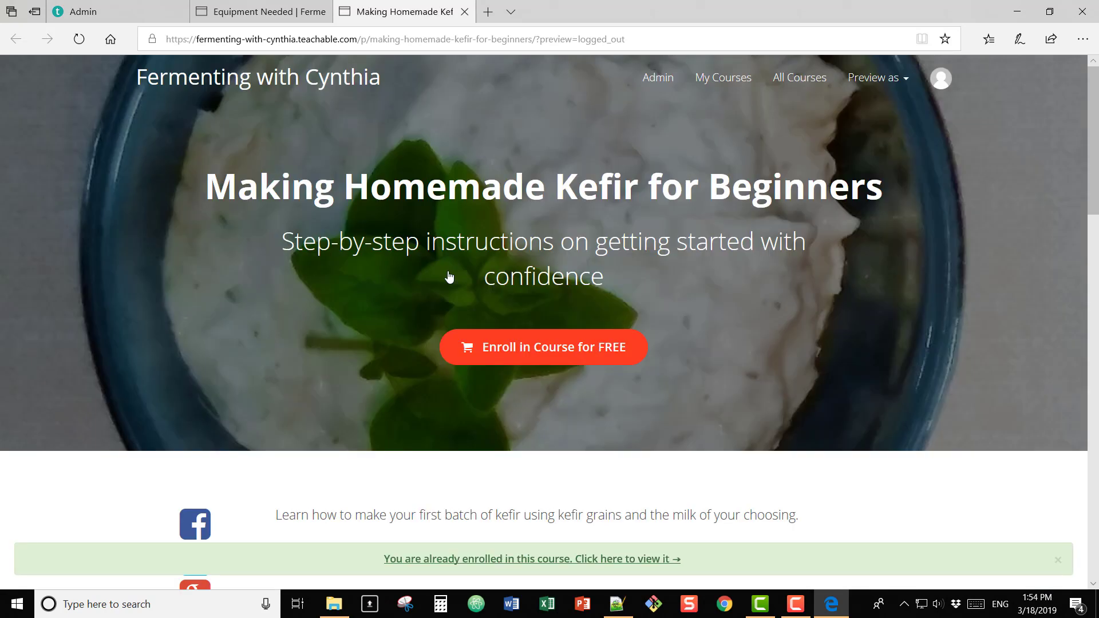
pyautogui.scroll(-10, 785, 337)
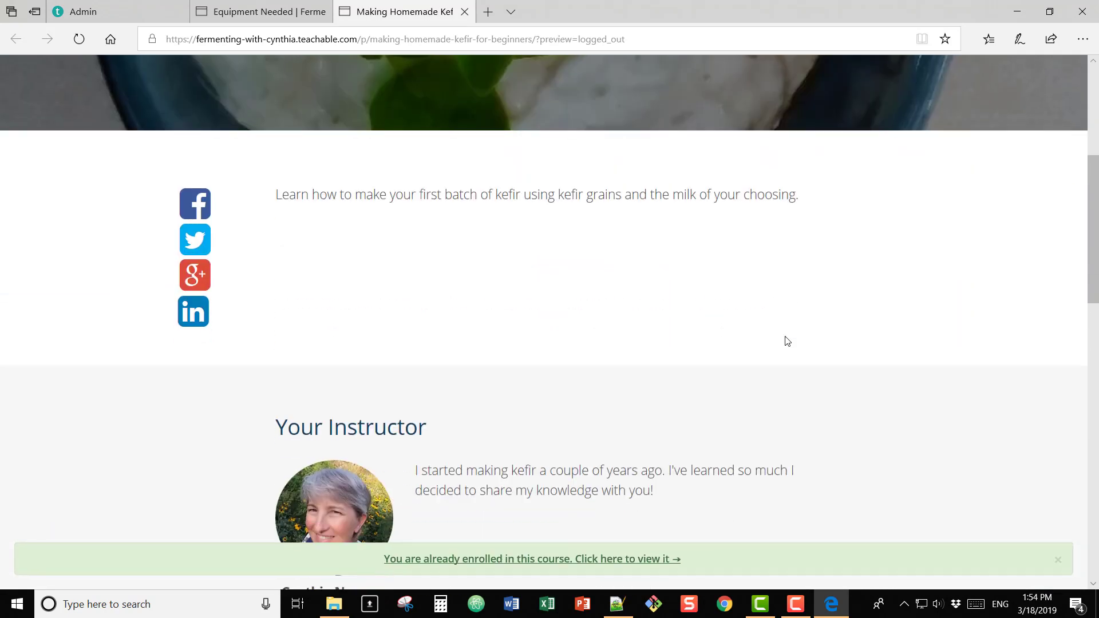
pyautogui.scroll(-1, 787, 341)
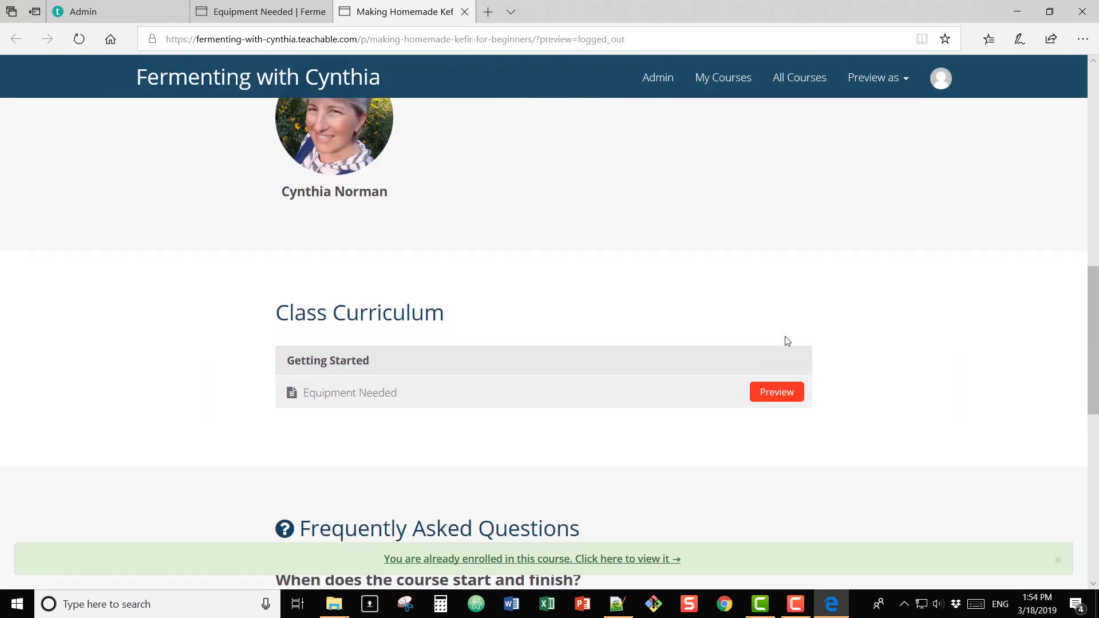
pyautogui.click(781, 399)
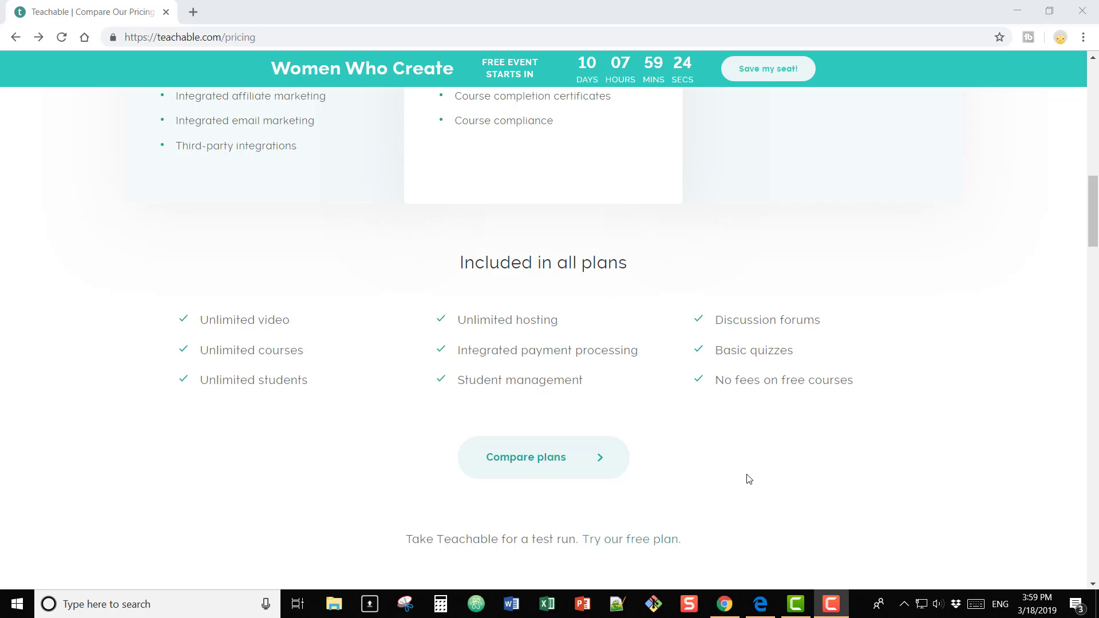
# Step: Bring the Edge window with the Teachable curriculum admin back to the front
pyautogui.click(761, 607)
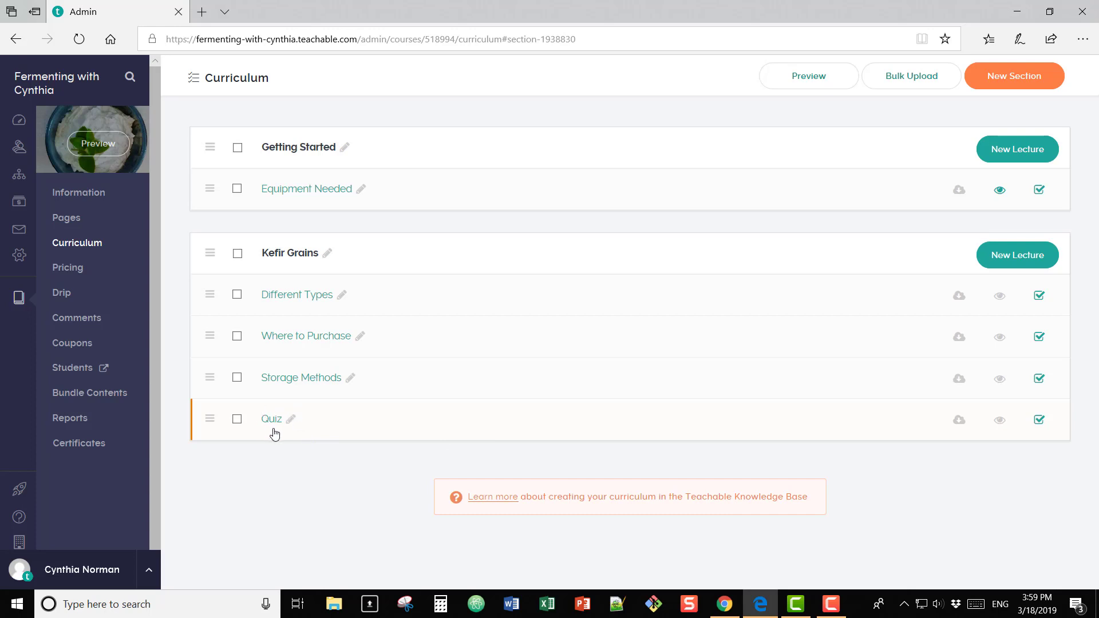
# Step: As a student, answer False to both Quiz questions for a 1 / 2 score, retake, and close the preview
pyautogui.click(89, 153)
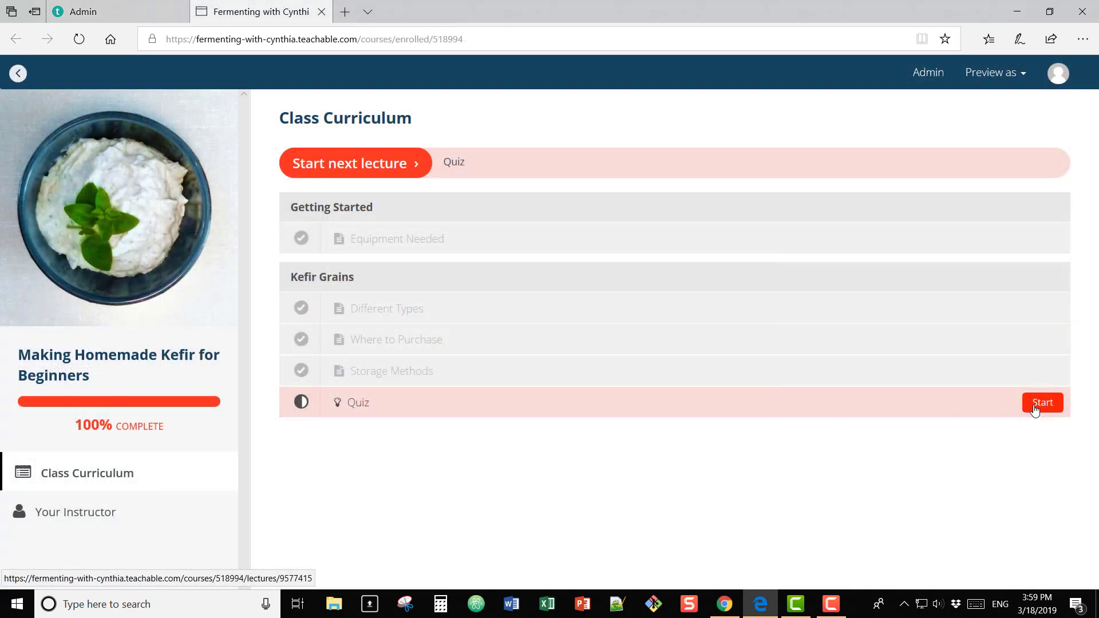
pyautogui.click(1035, 408)
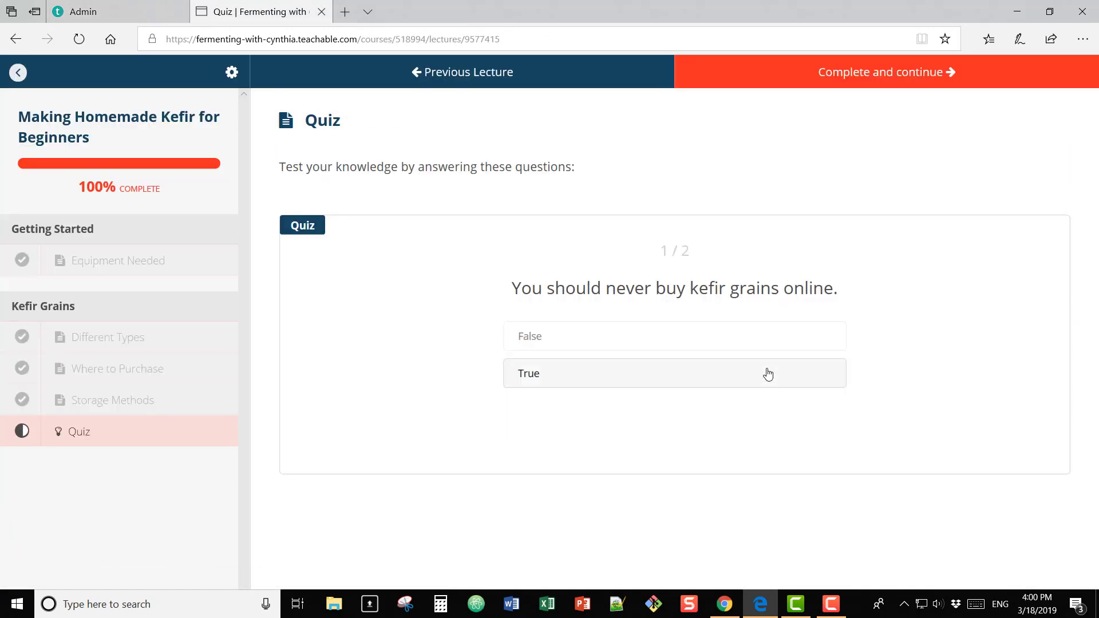
pyautogui.click(705, 341)
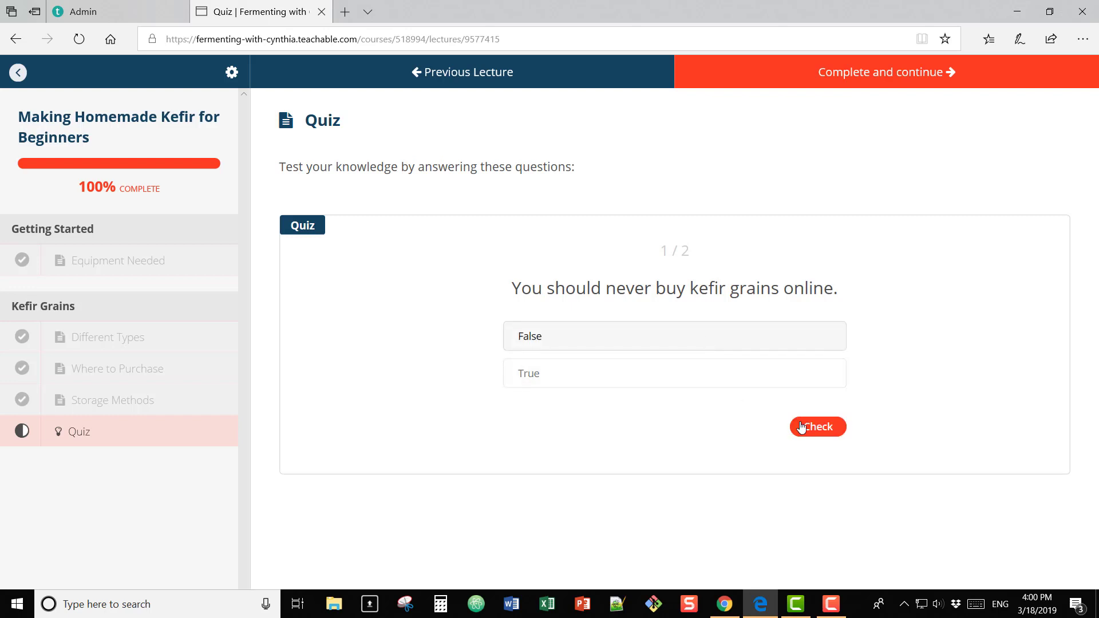
pyautogui.click(816, 434)
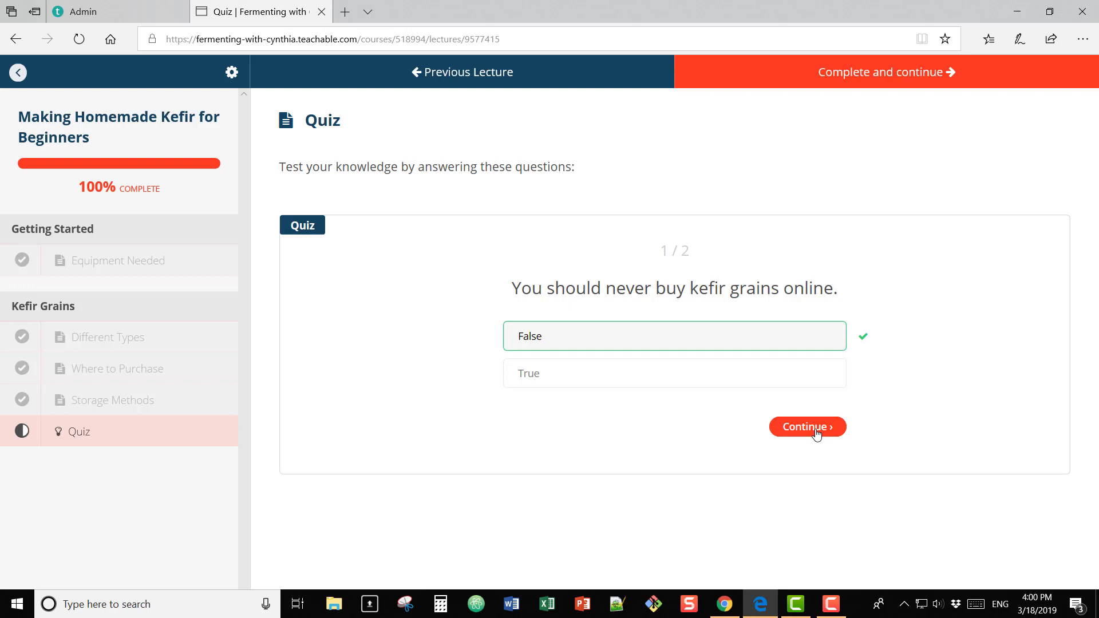
pyautogui.click(816, 433)
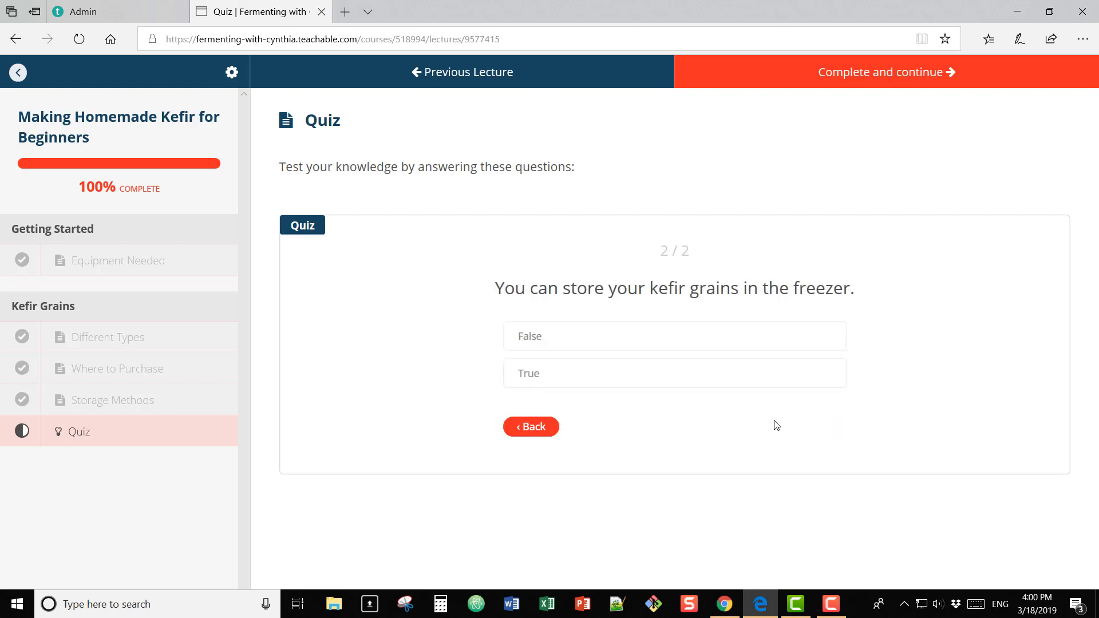
pyautogui.click(692, 346)
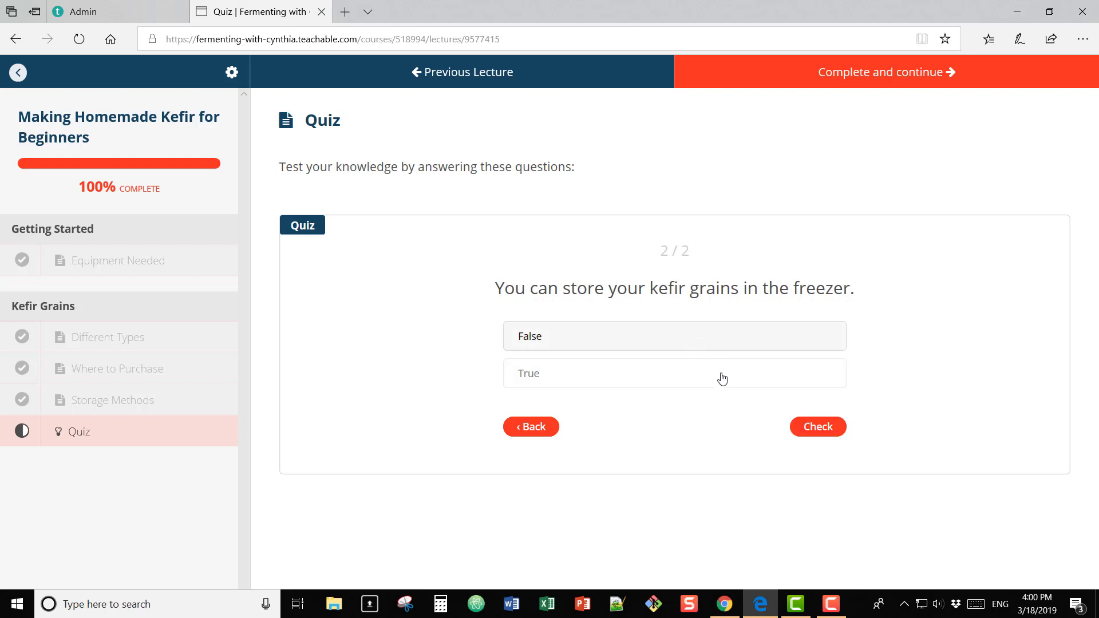
pyautogui.click(807, 430)
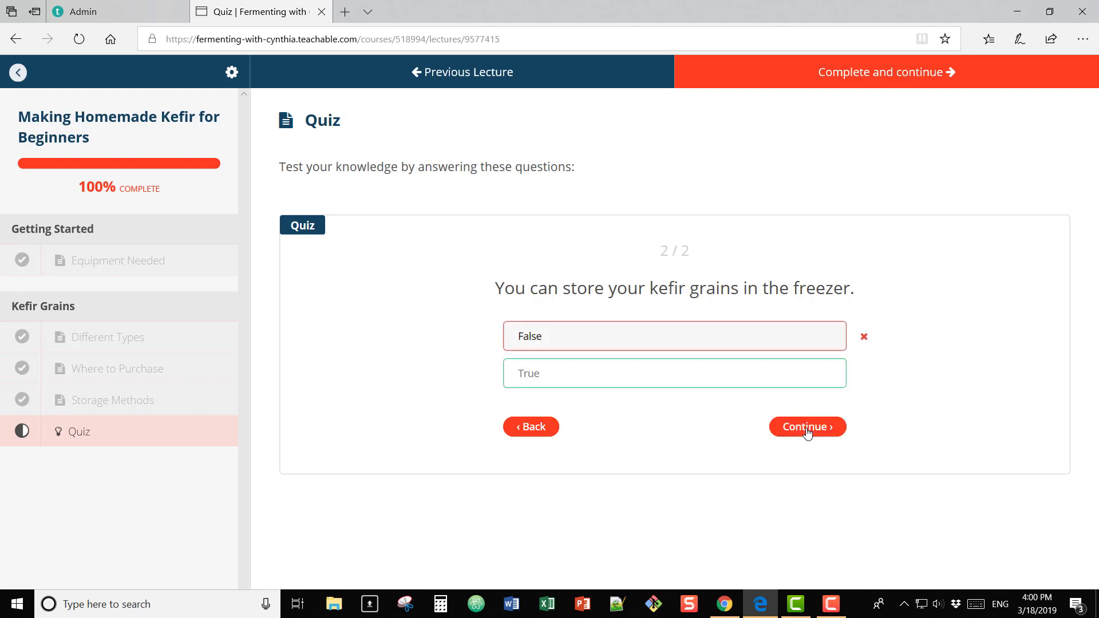
pyautogui.click(807, 430)
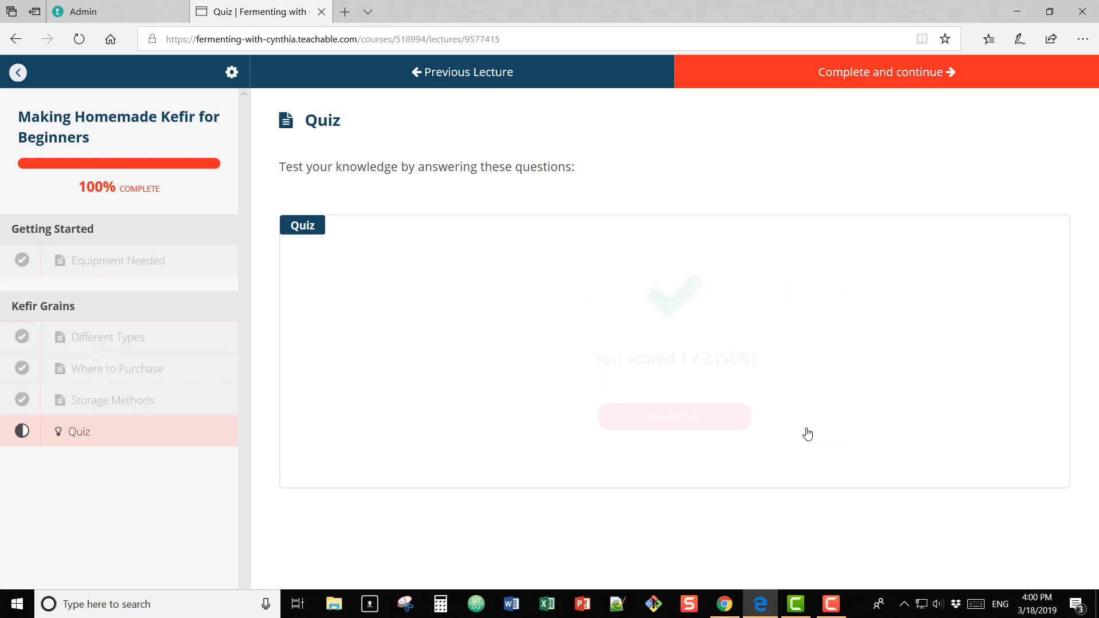
pyautogui.click(709, 422)
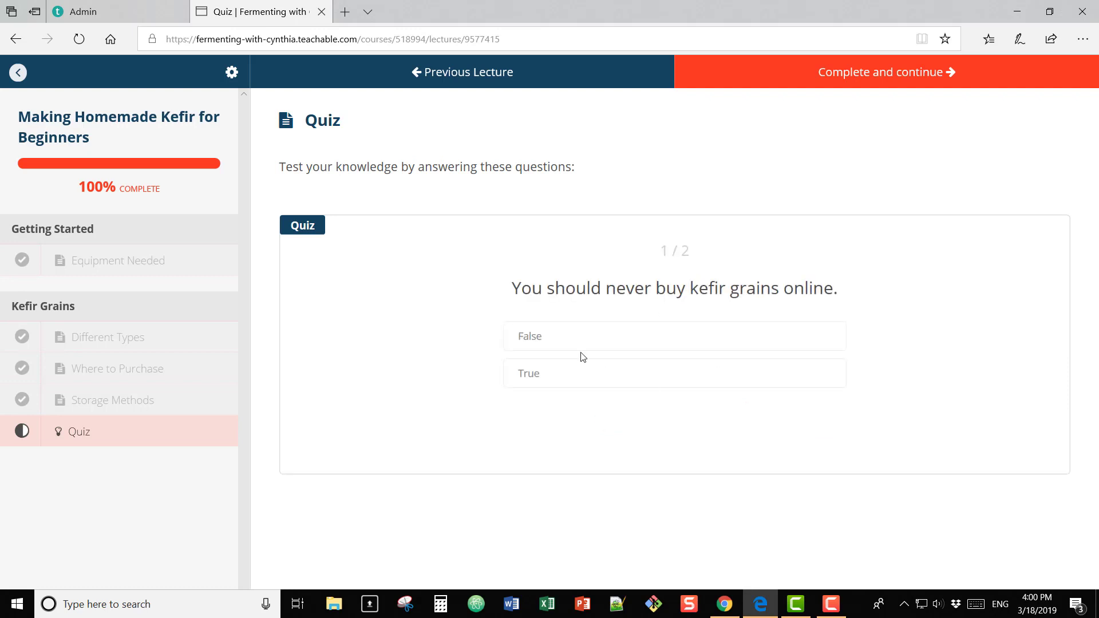
pyautogui.click(322, 12)
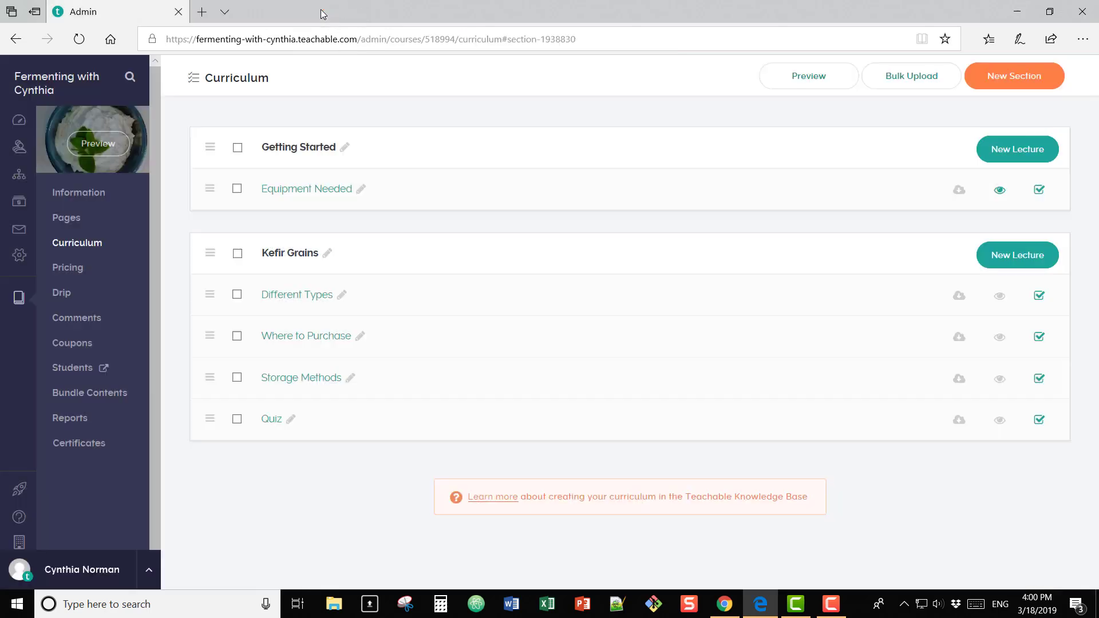
# Step: In the Quiz editor, enter the question 'You can only make milk kefir with milk from a cow.'
pyautogui.click(269, 421)
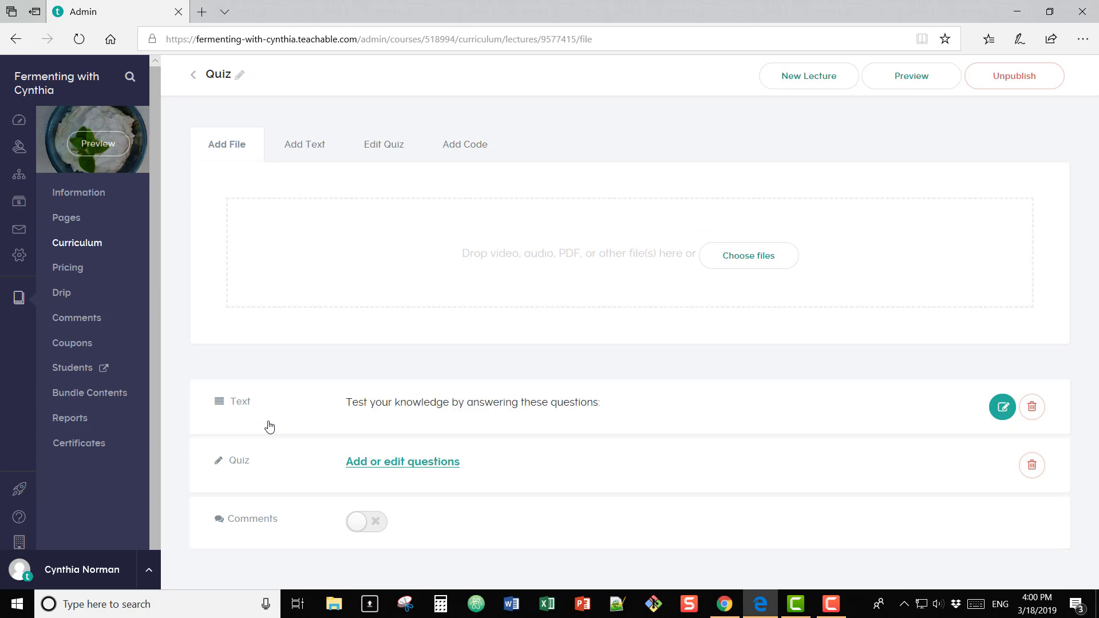
pyautogui.click(384, 150)
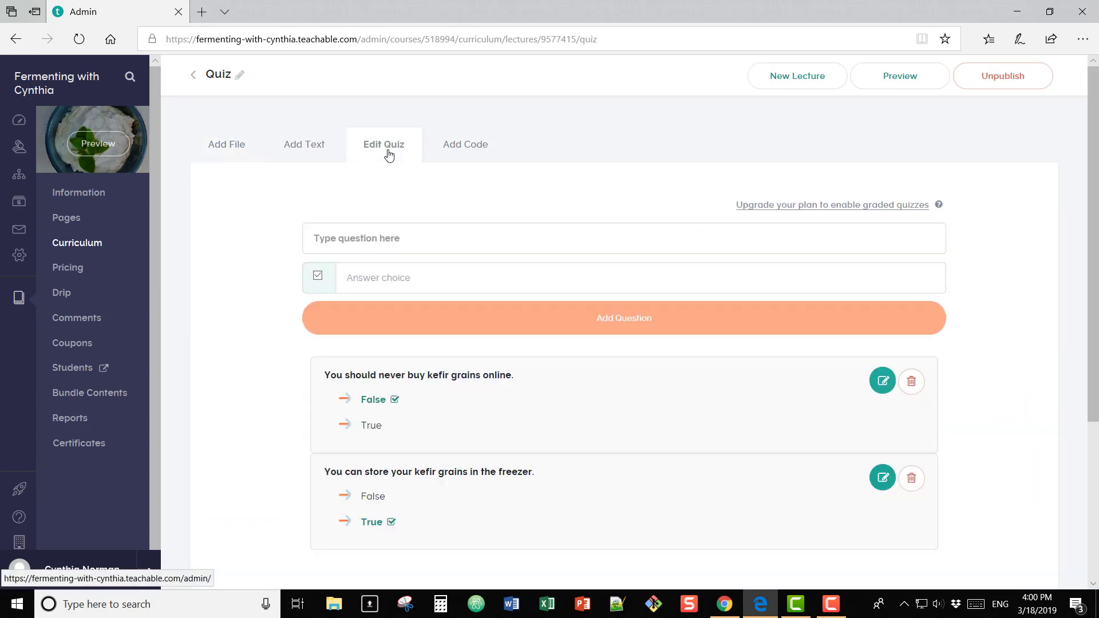
pyautogui.click(407, 239)
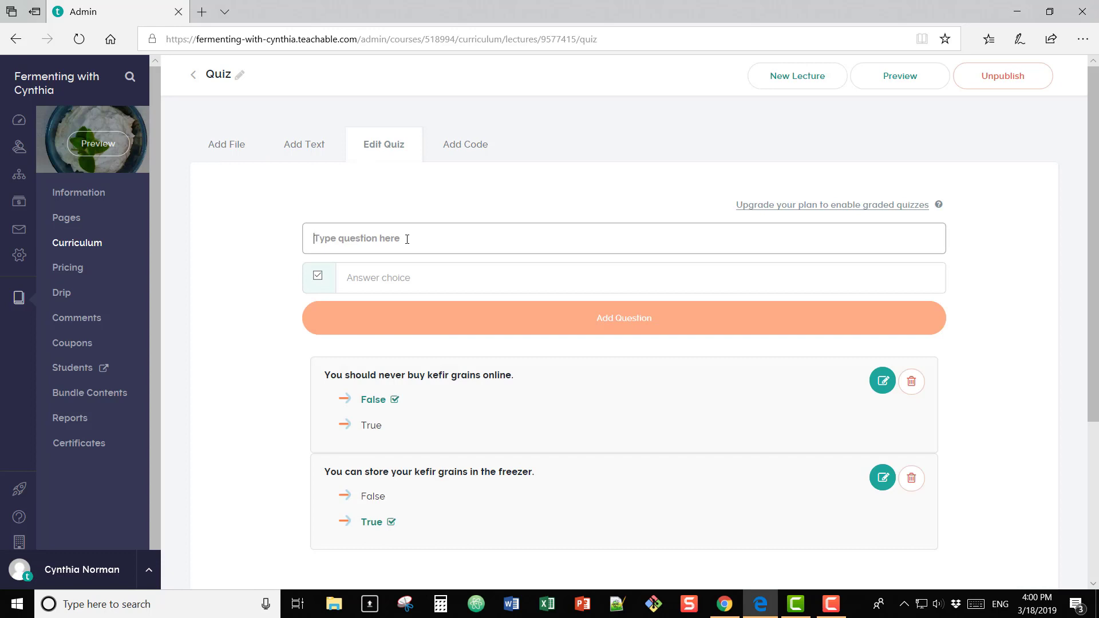
pyautogui.write('Yo')
pyautogui.press('Right')
pyautogui.click(382, 281)
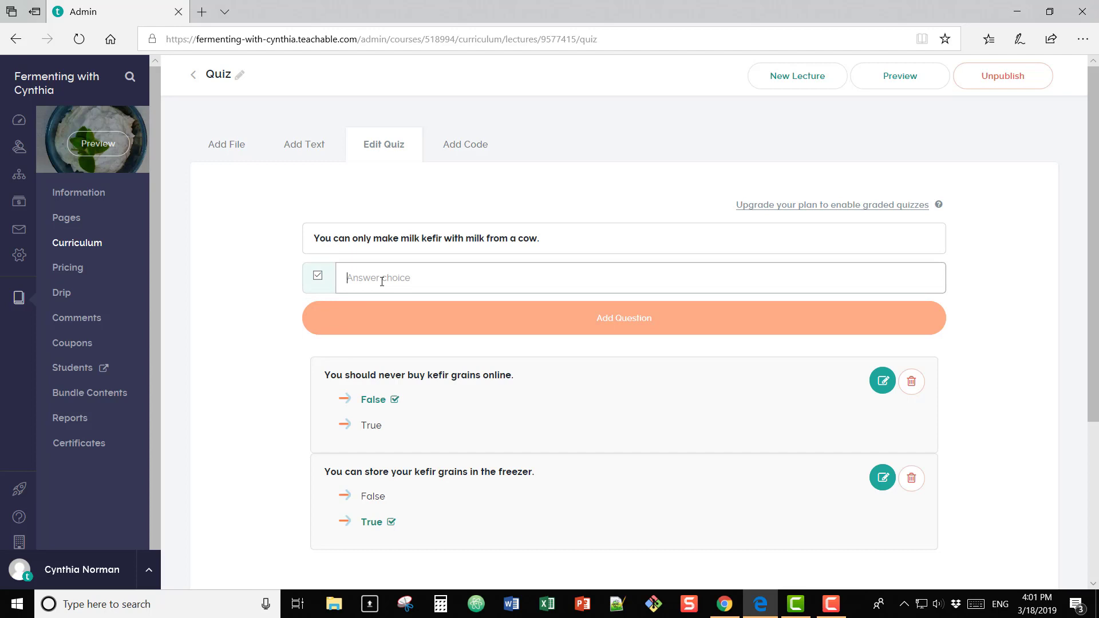
# Step: Give it answers True and False, mark False correct, and add the question
pyautogui.write('True')
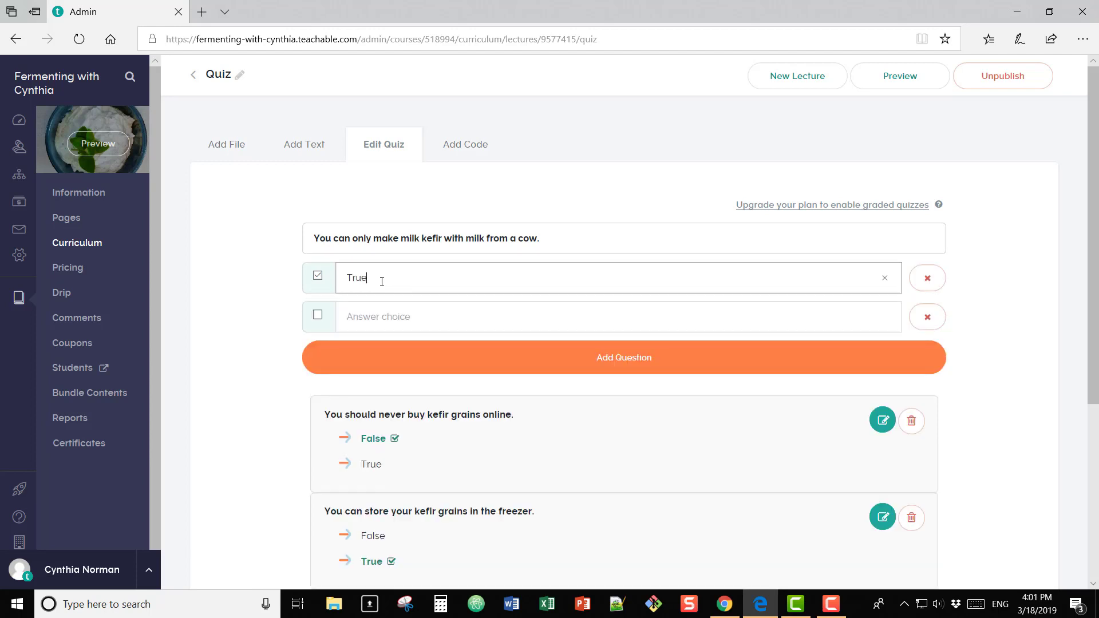
pyautogui.click(319, 277)
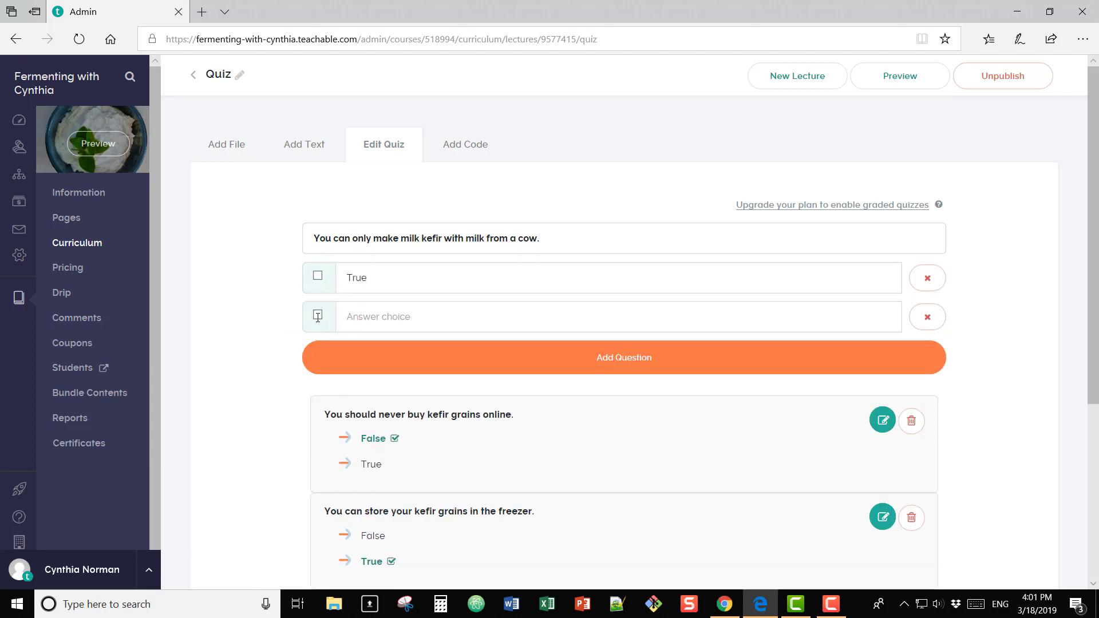
pyautogui.click(317, 316)
pyautogui.click(371, 318)
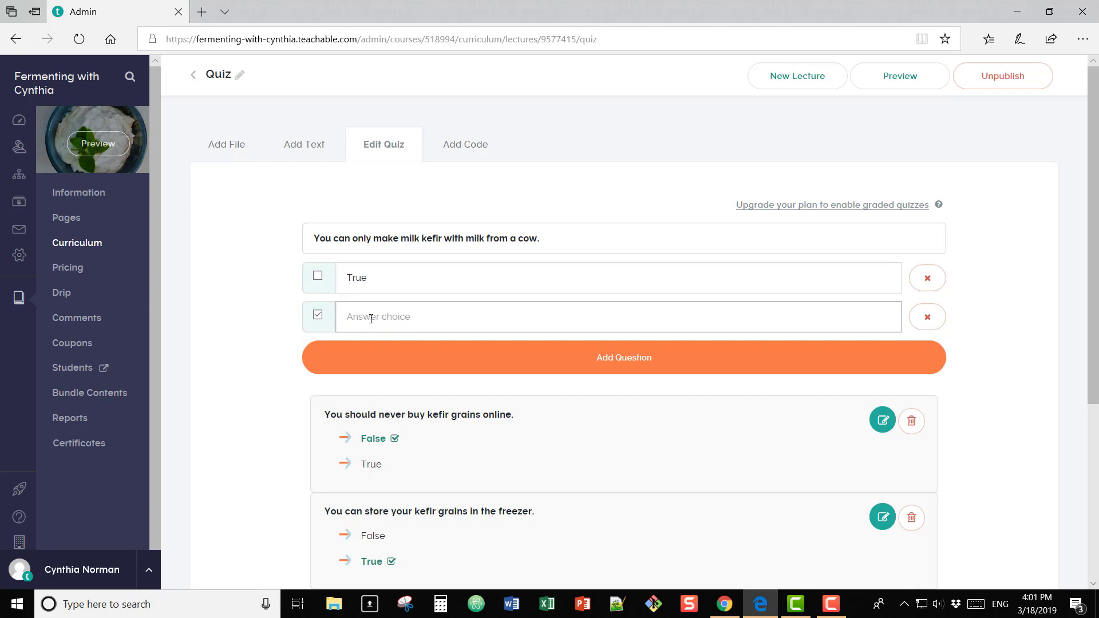
pyautogui.write('Fal')
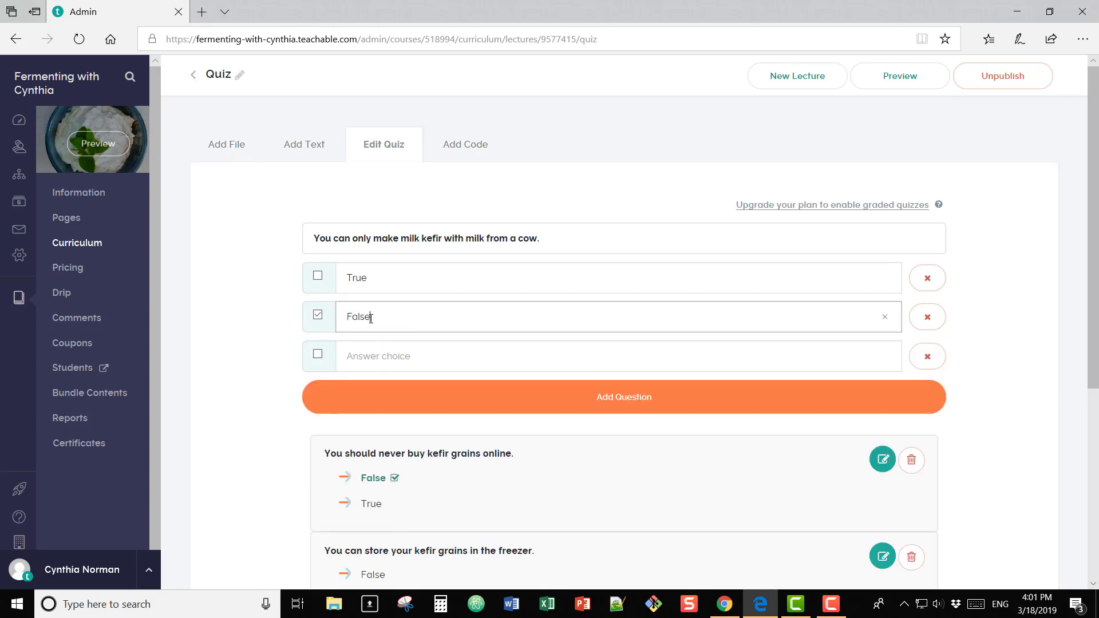
pyautogui.write('se')
pyautogui.click(649, 404)
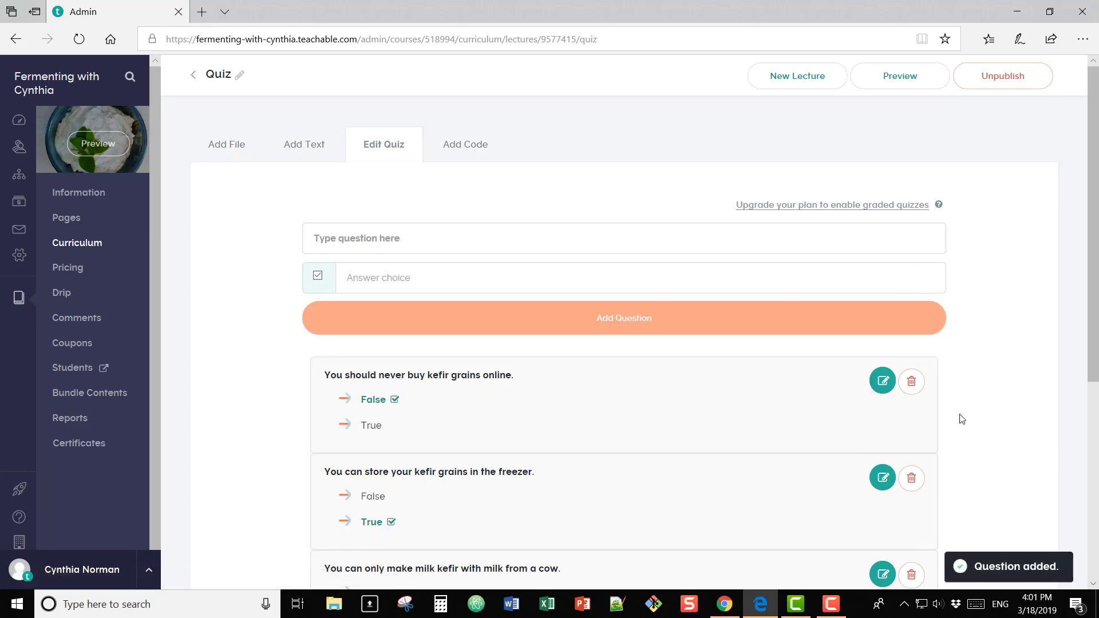
pyautogui.scroll(-2, 962, 417)
pyautogui.scroll(-2, 966, 420)
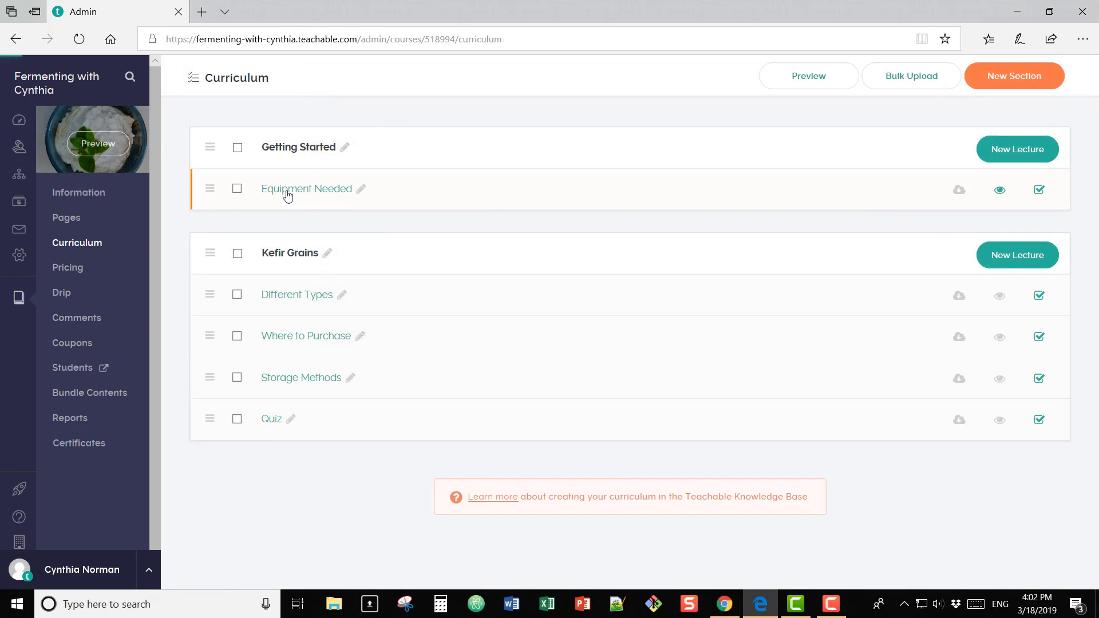
# Step: Enable comments on Equipment Needed and post 'Can I use a metal colander?' from the student preview
pyautogui.click(287, 190)
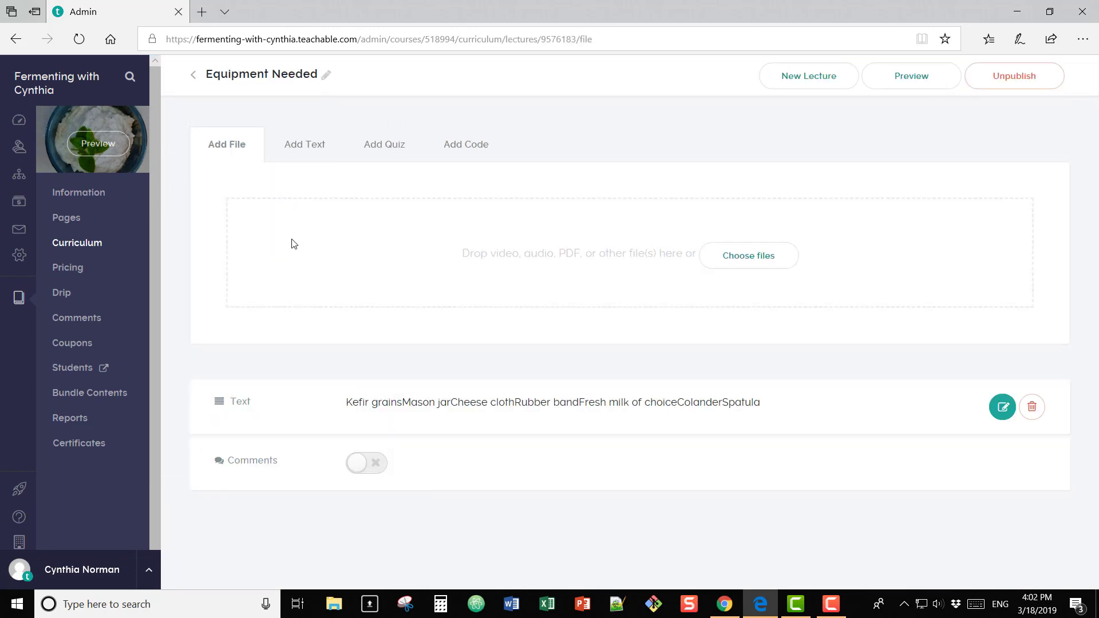
pyautogui.click(360, 468)
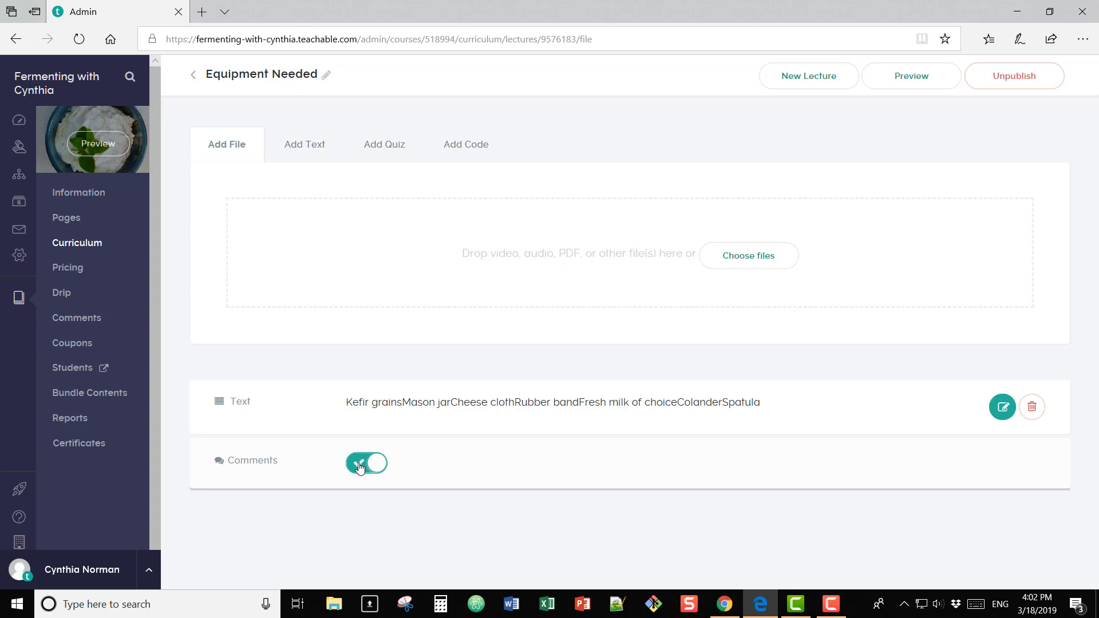
pyautogui.click(94, 143)
pyautogui.click(608, 279)
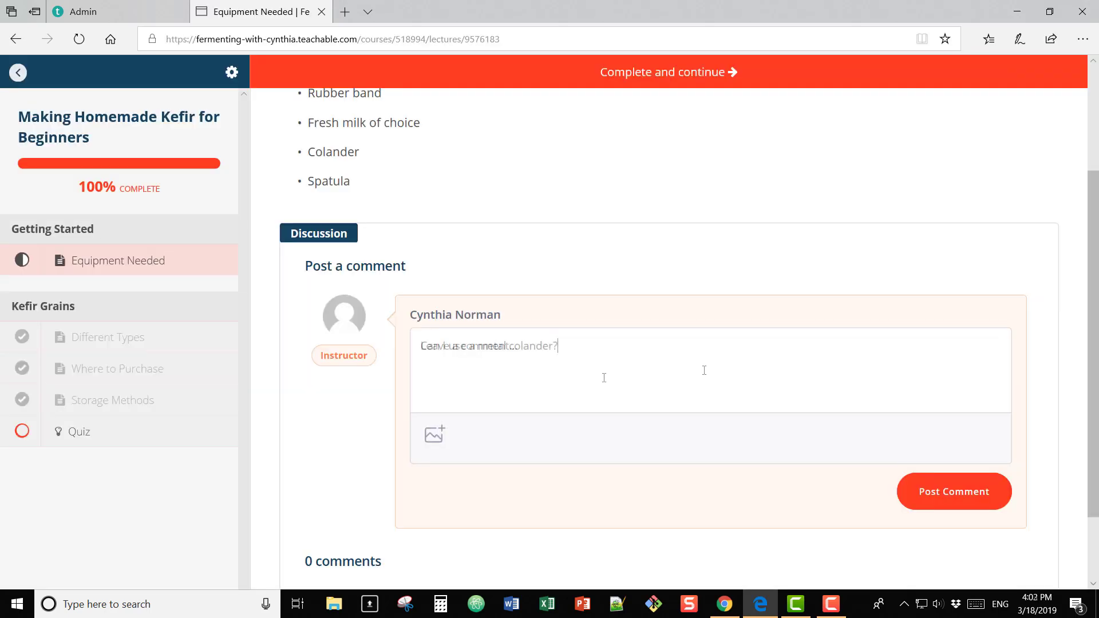
pyautogui.click(964, 492)
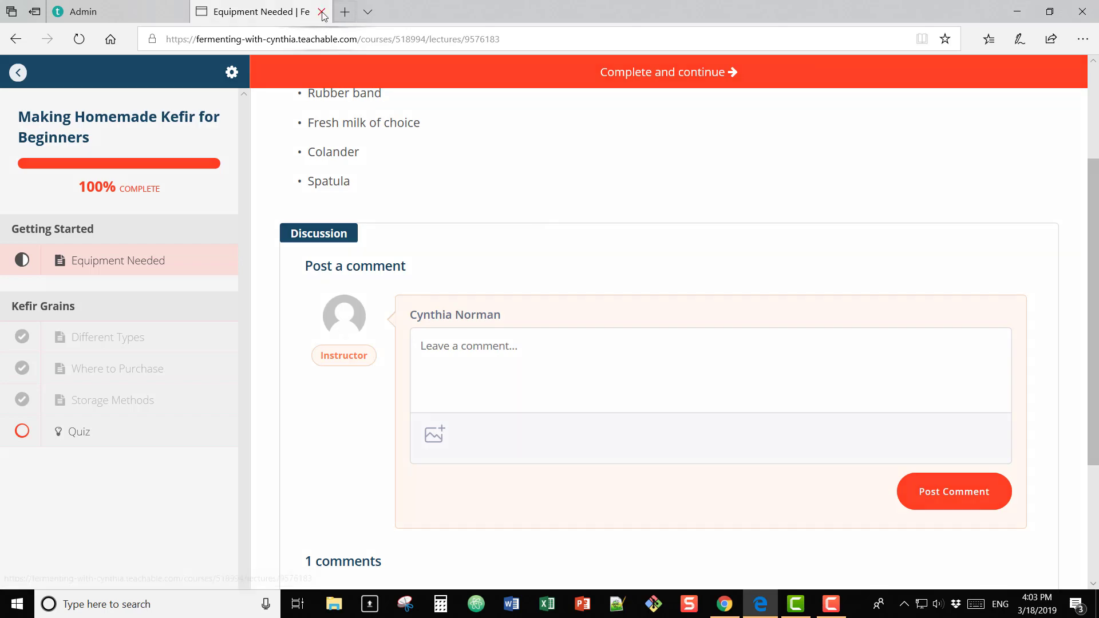
pyautogui.click(322, 12)
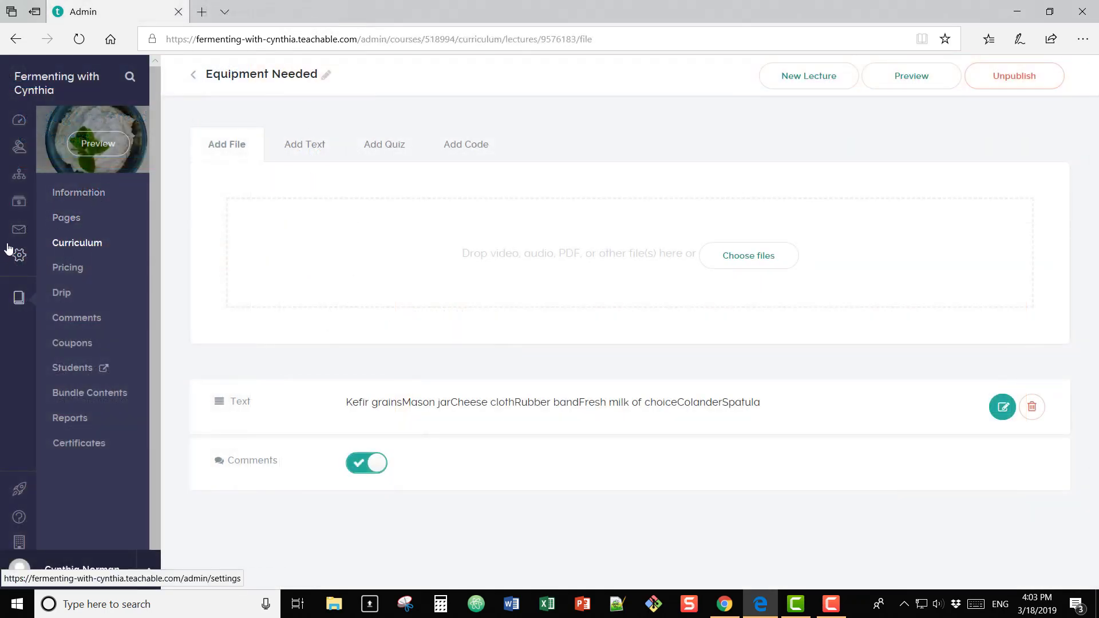
# Step: Open the Making Homemade Kefir course's Equipment Needed lecture and add an HTML code block
pyautogui.click(18, 178)
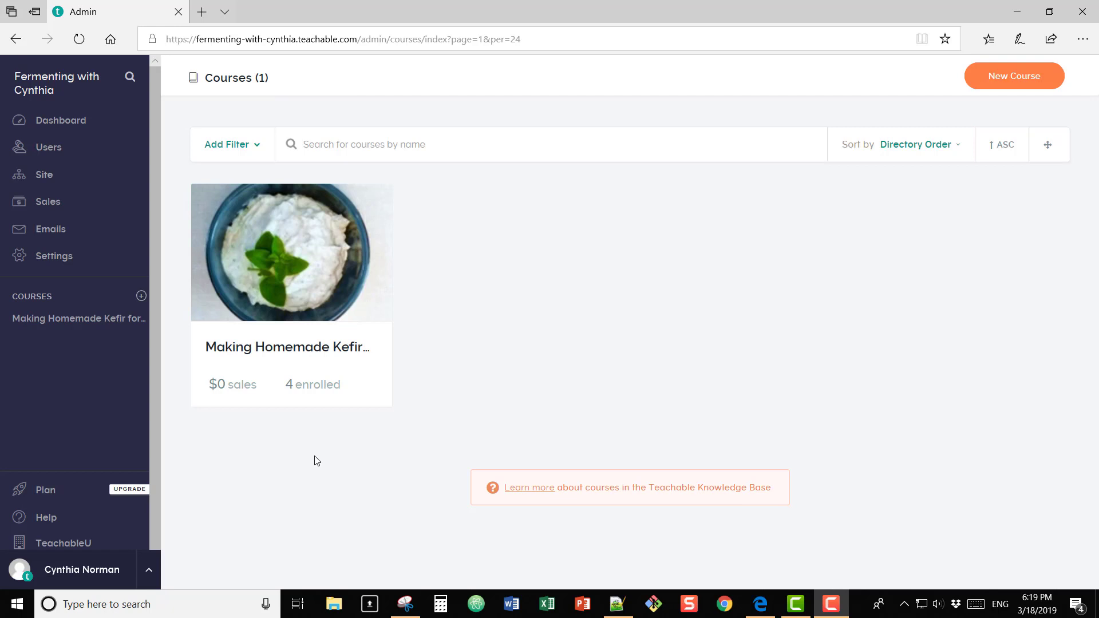
pyautogui.click(306, 286)
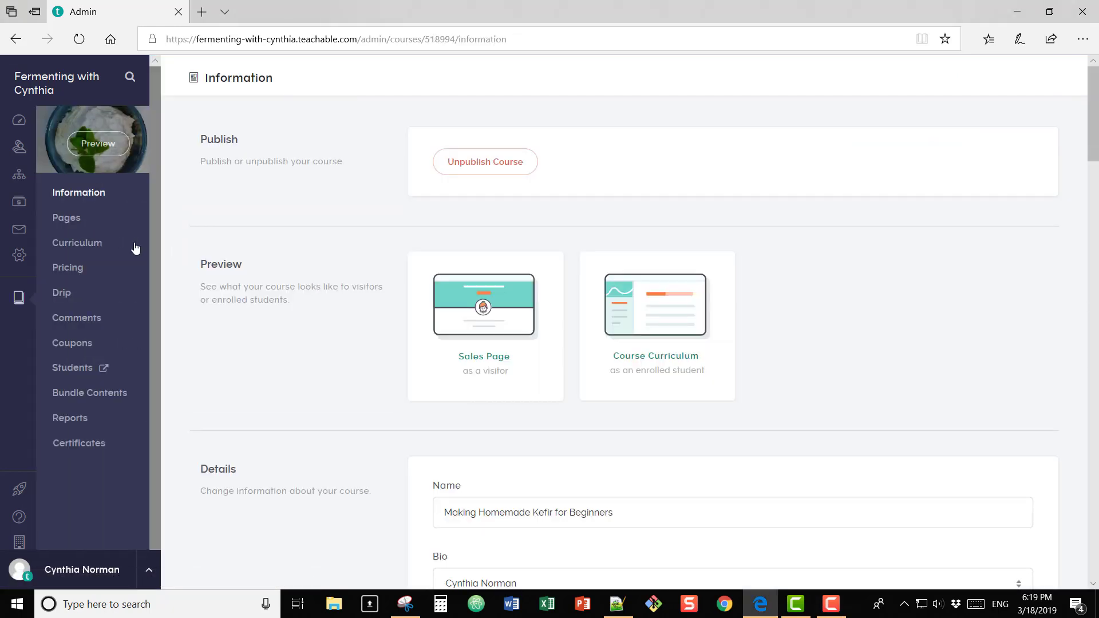
pyautogui.click(85, 243)
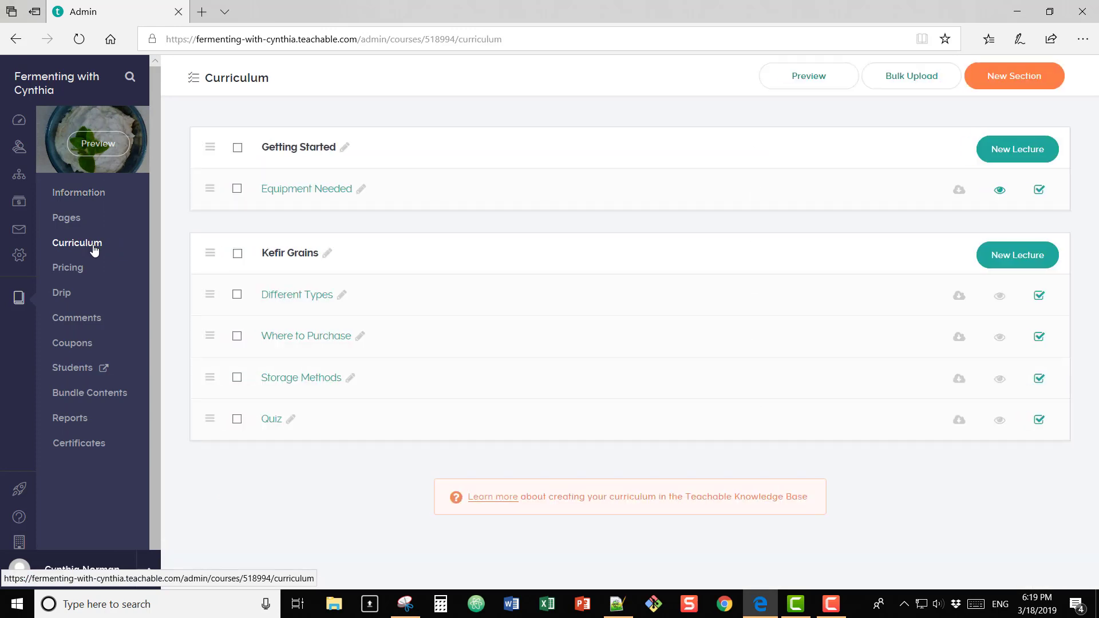
pyautogui.click(290, 194)
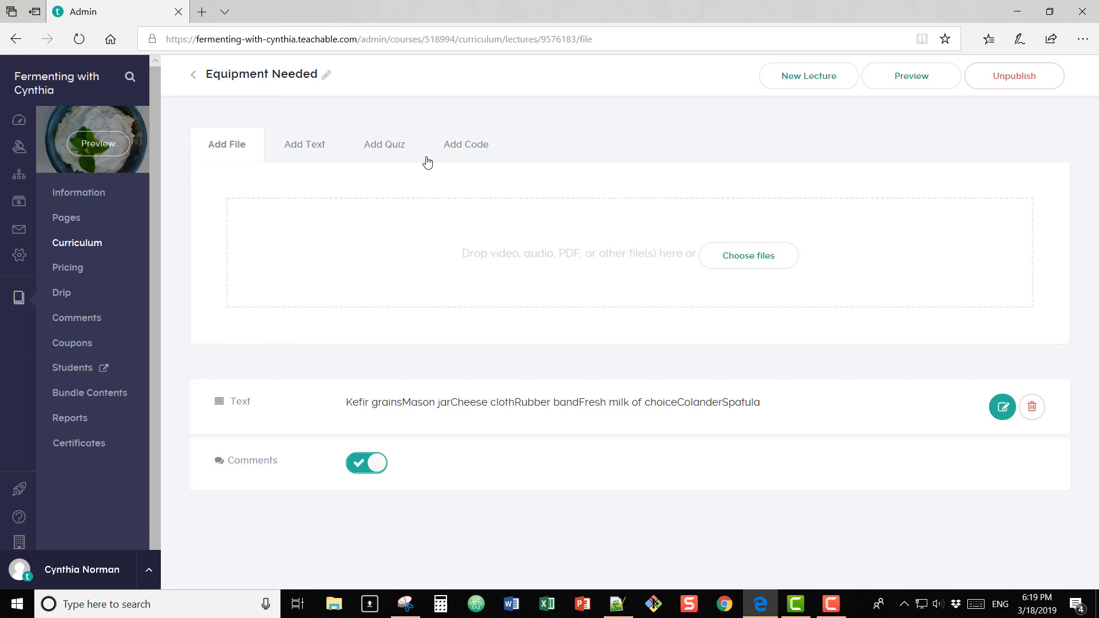
pyautogui.click(465, 149)
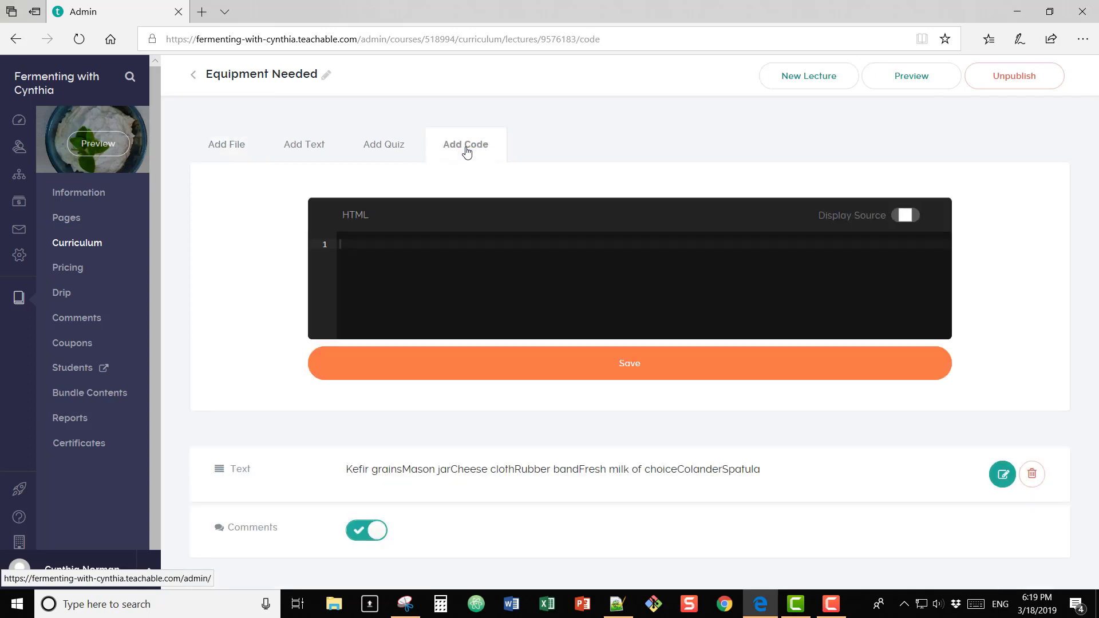
# Step: Select the HTML contact line 21 in curriculum.txt and return to the lecture editor
pyautogui.click(617, 603)
pyautogui.tripleClick(458, 303)
pyautogui.hotkey('ctrl', 'c')
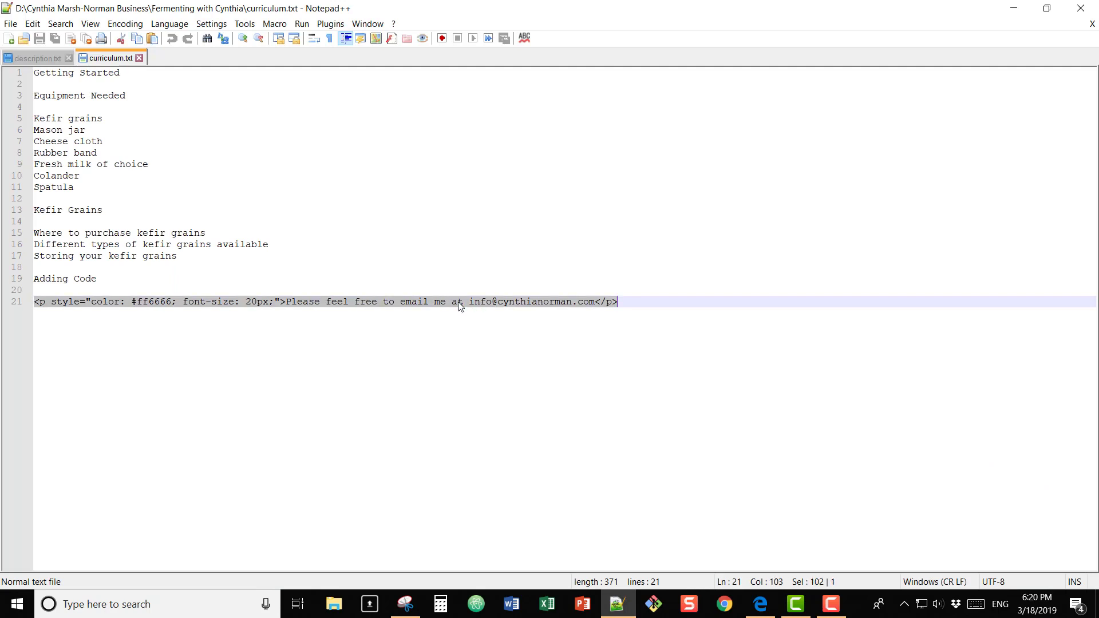
pyautogui.click(751, 600)
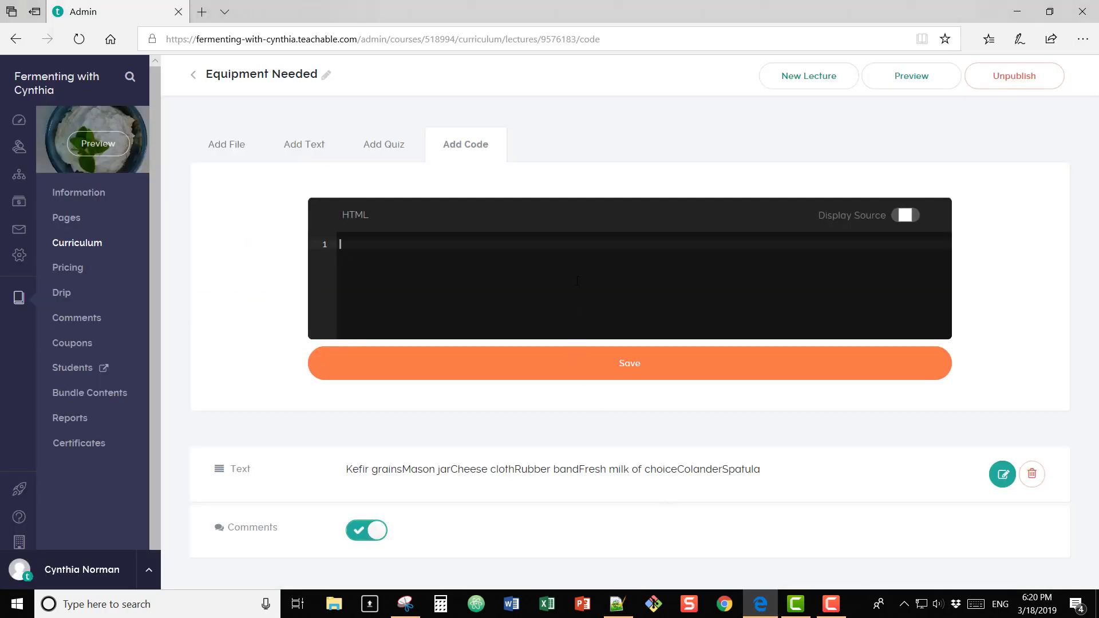
# Step: Paste the contact <p> line styled with color #ff6666 and 20px font into the code block
pyautogui.hotkey('ctrl', 'v')
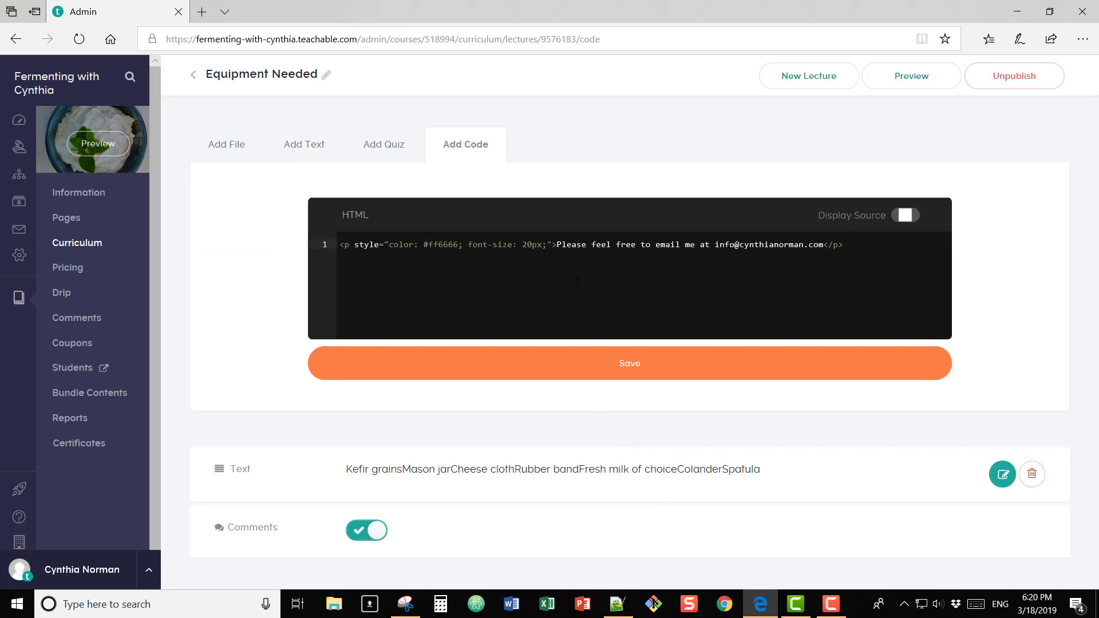
pyautogui.scroll(1, 577, 281)
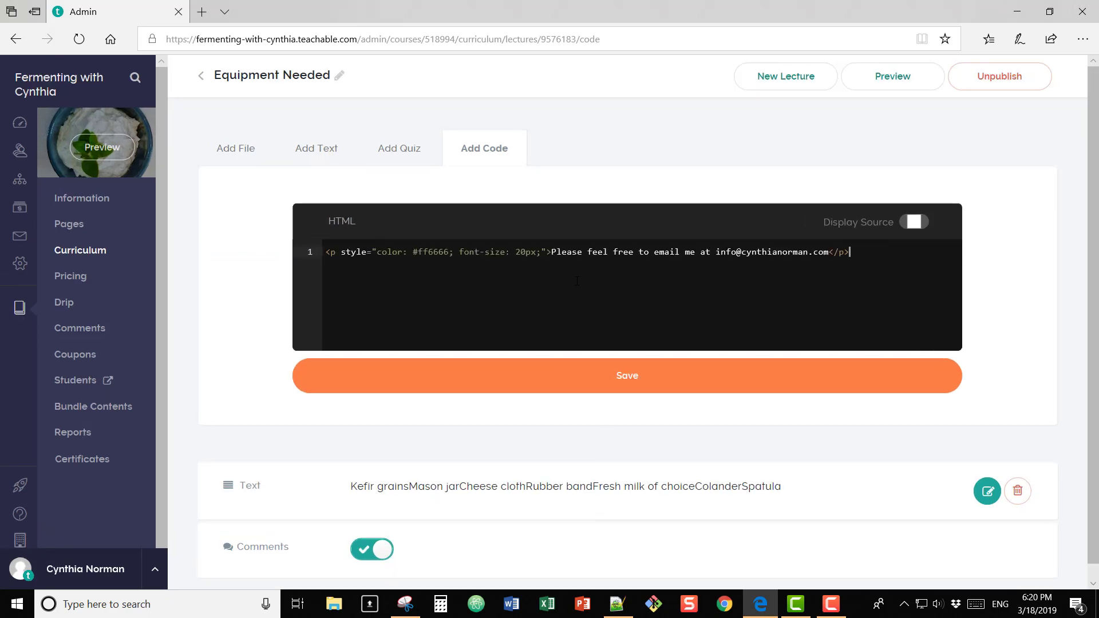
pyautogui.scroll(3, 577, 281)
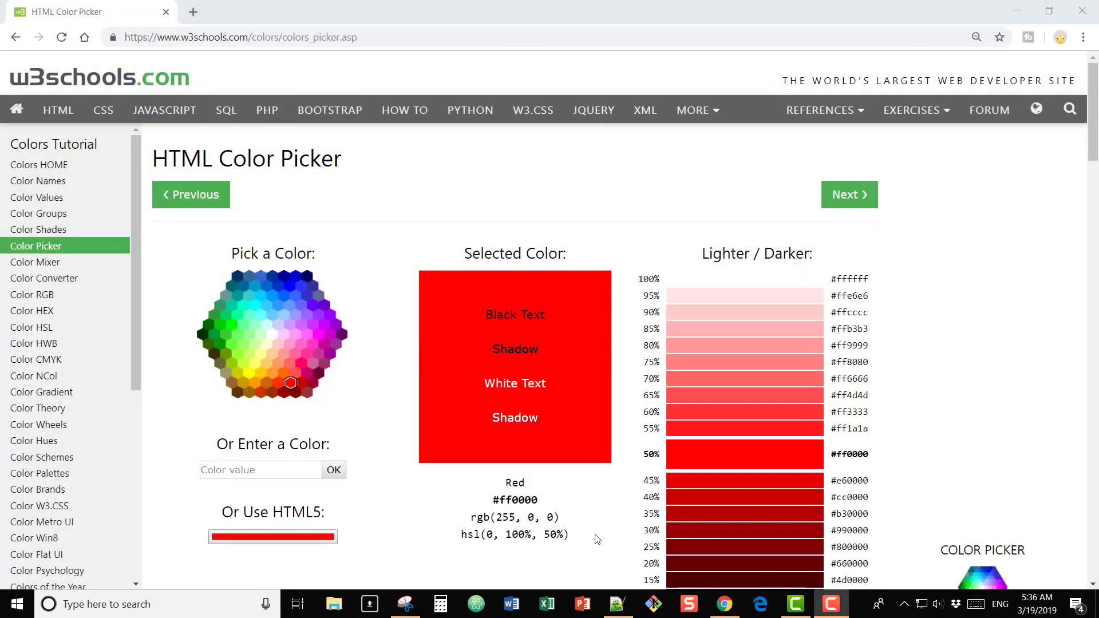
pyautogui.click(515, 502)
pyautogui.doubleClick(515, 502)
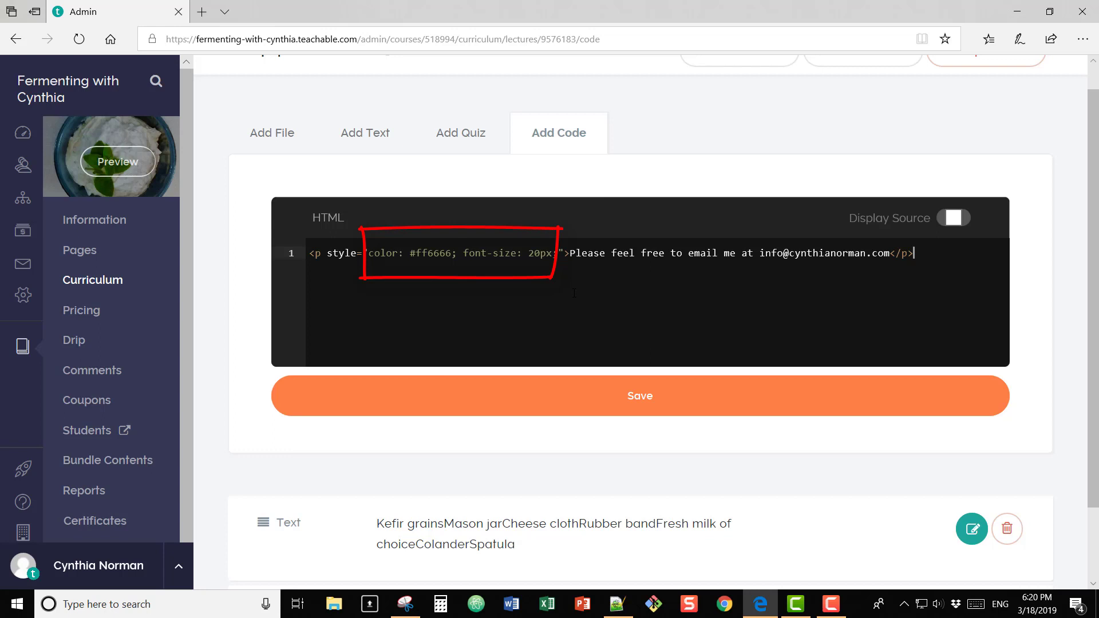
# Step: Save the HTML code block to the Equipment Needed lecture and preview the lecture as a student
pyautogui.click(608, 396)
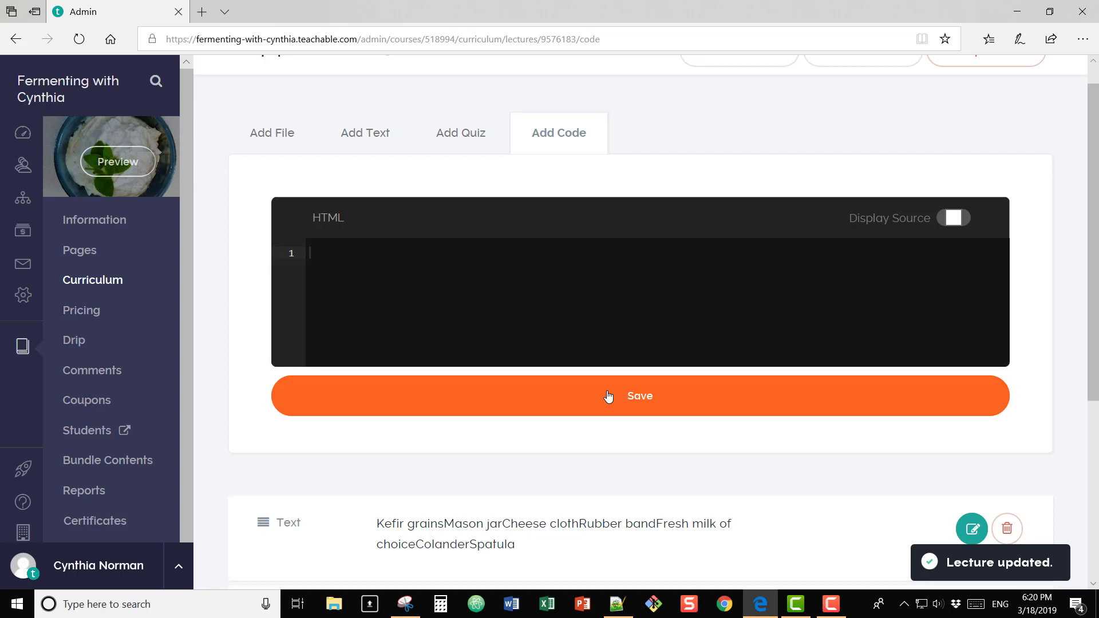
pyautogui.scroll(-3, 608, 396)
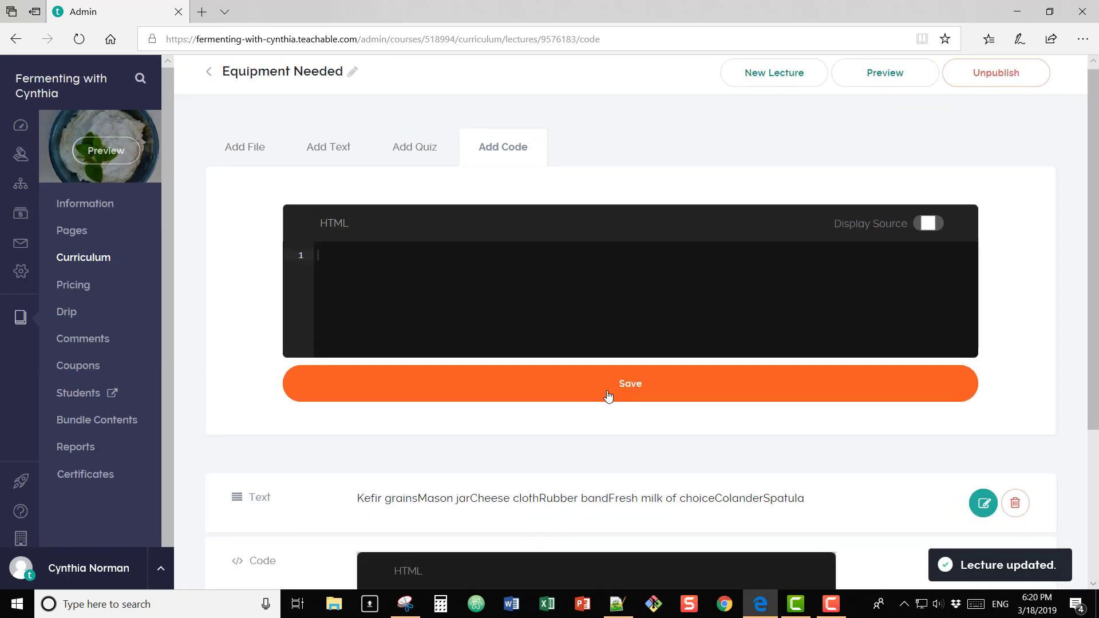
pyautogui.click(869, 86)
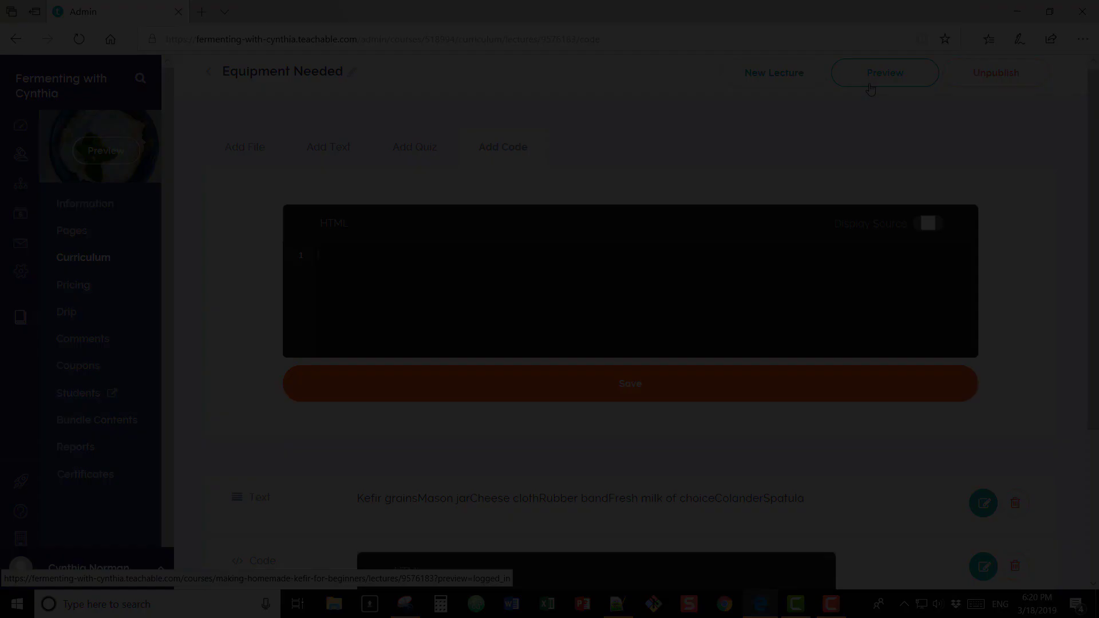